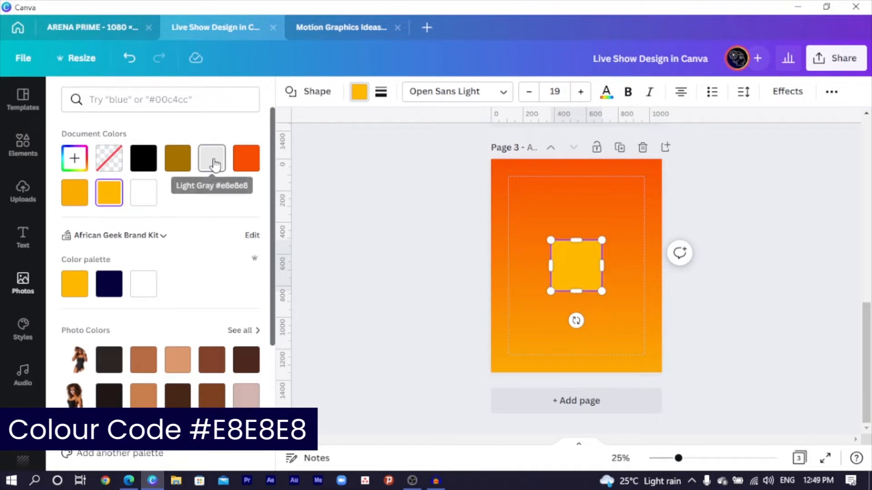
# Step: Recolour the square light grey (#E8E8E8)
pyautogui.click(215, 164)
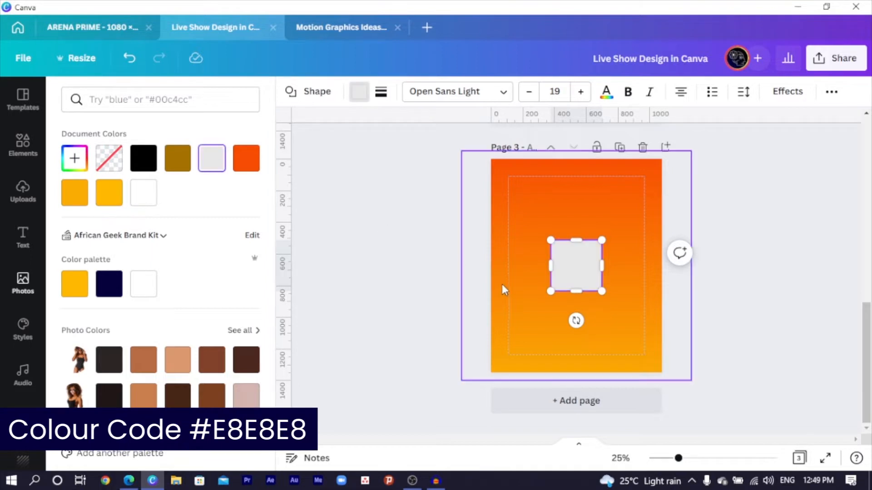
pyautogui.click(382, 94)
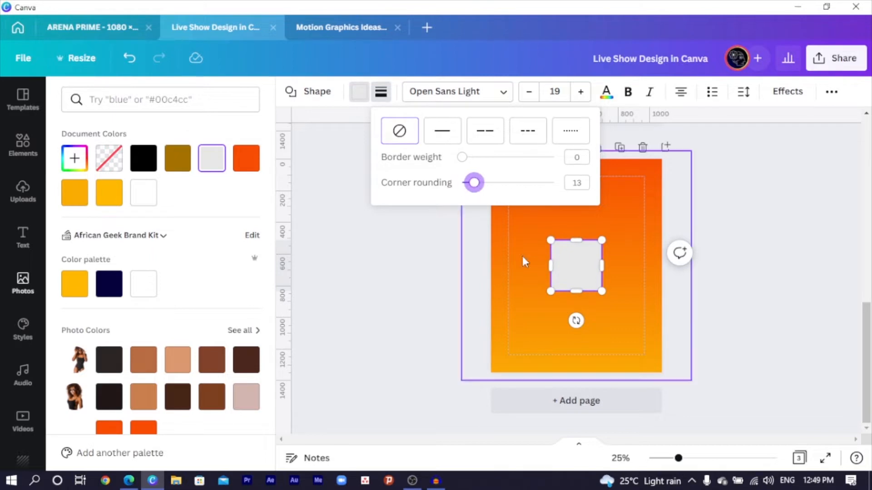
pyautogui.click(528, 278)
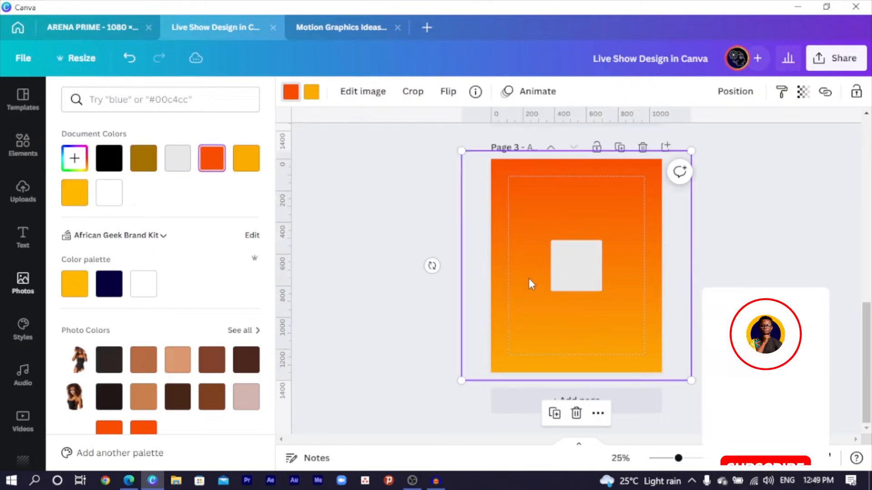
# Step: Stretch the grey square into a tall panel, tilt it about 23° and place it over the page's right side
pyautogui.click(573, 285)
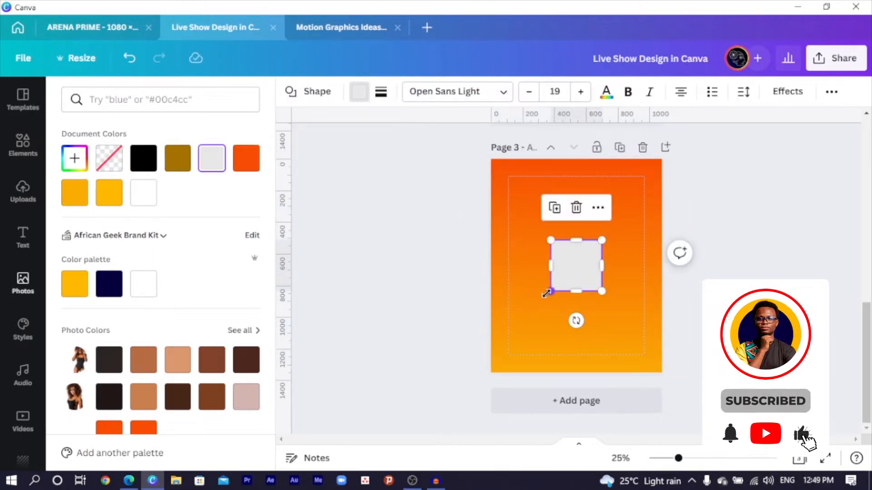
pyautogui.moveTo(546, 293); pyautogui.dragTo(507, 397)
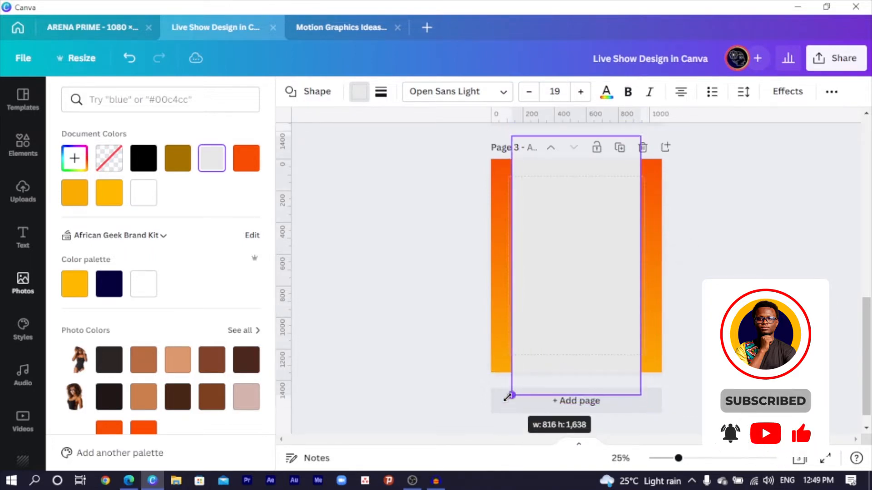
pyautogui.moveTo(572, 424); pyautogui.dragTo(505, 400)
pyautogui.moveTo(541, 305); pyautogui.dragTo(618, 318)
pyautogui.moveTo(709, 319); pyautogui.dragTo(725, 327)
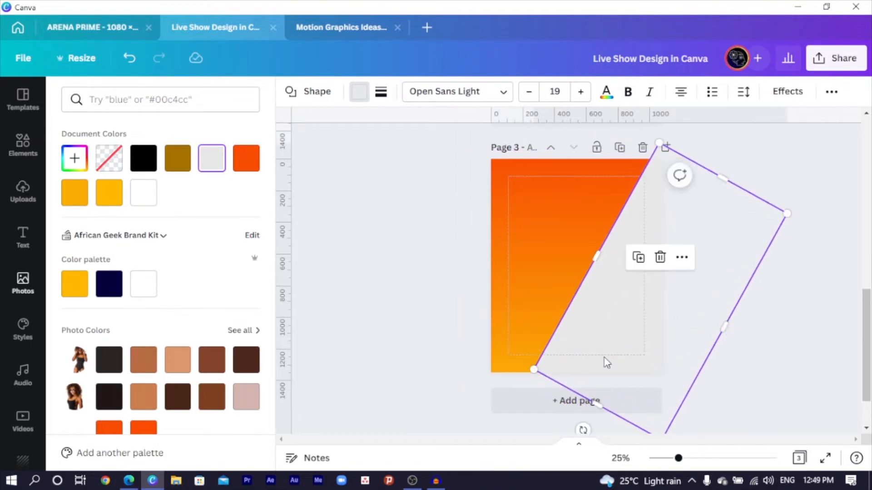
pyautogui.moveTo(598, 405); pyautogui.dragTo(581, 426)
pyautogui.moveTo(599, 363); pyautogui.dragTo(431, 206)
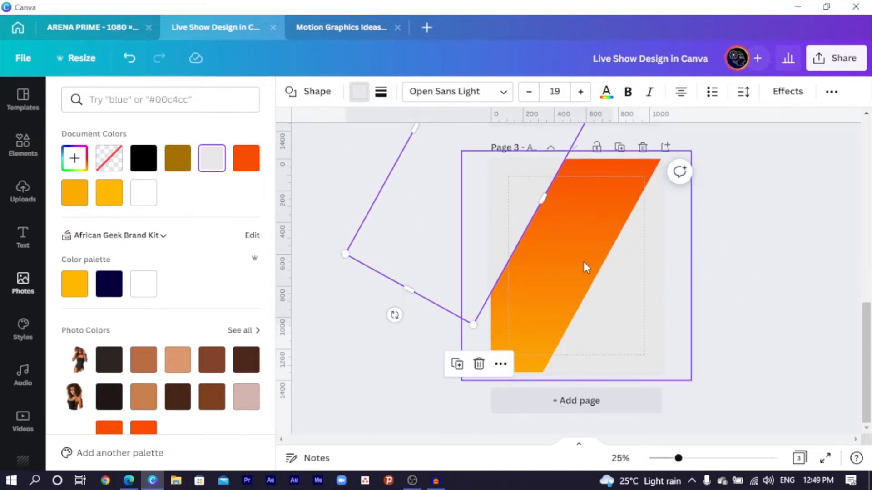
pyautogui.hotkey('ctrl', 'z')
pyautogui.moveTo(625, 265); pyautogui.dragTo(614, 268)
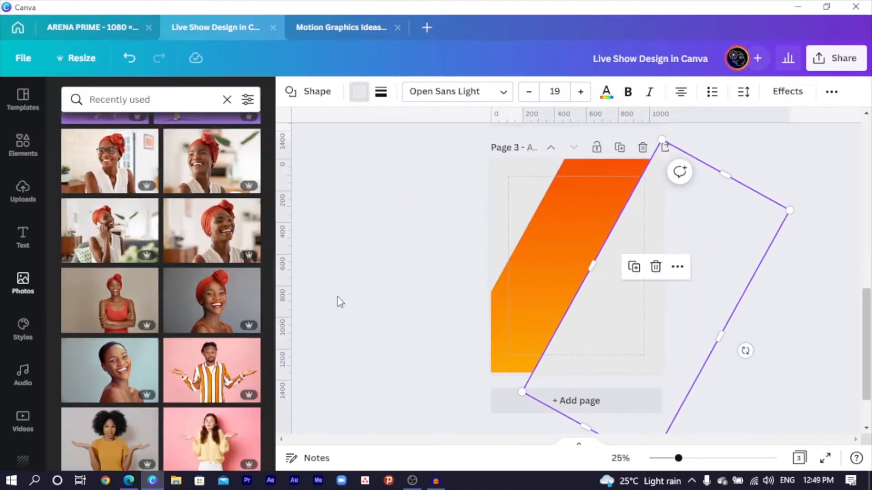
# Step: Copy the smiling woman's photo from page 2 and paste it at page 3's bottom-left
pyautogui.click(729, 342)
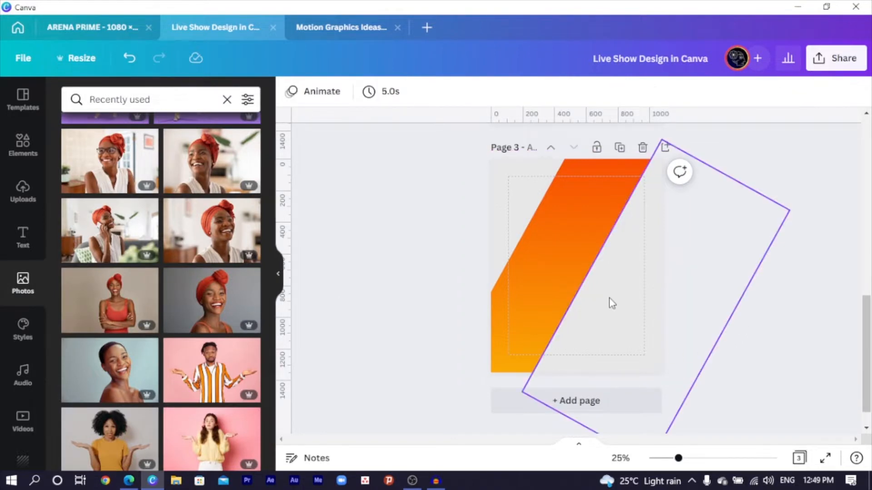
pyautogui.scroll(4, 532, 278)
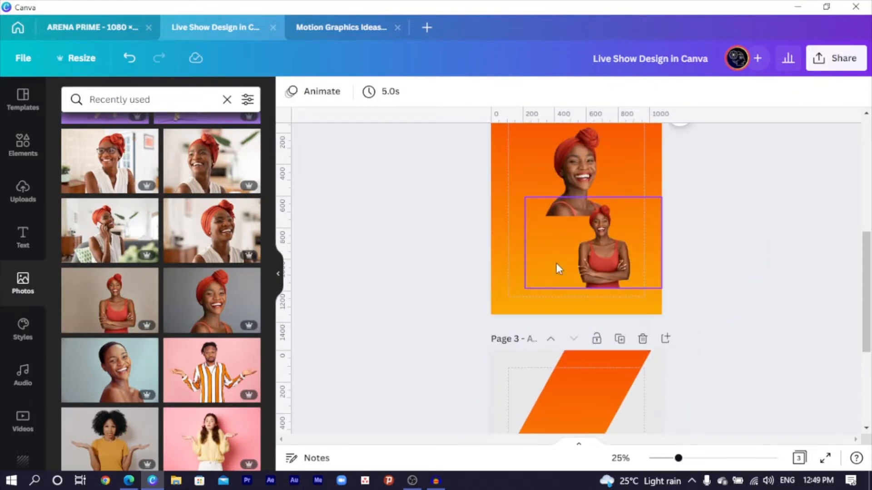
pyautogui.click(561, 146)
pyautogui.scroll(-4, 563, 146)
pyautogui.hotkey('ctrl', 'v')
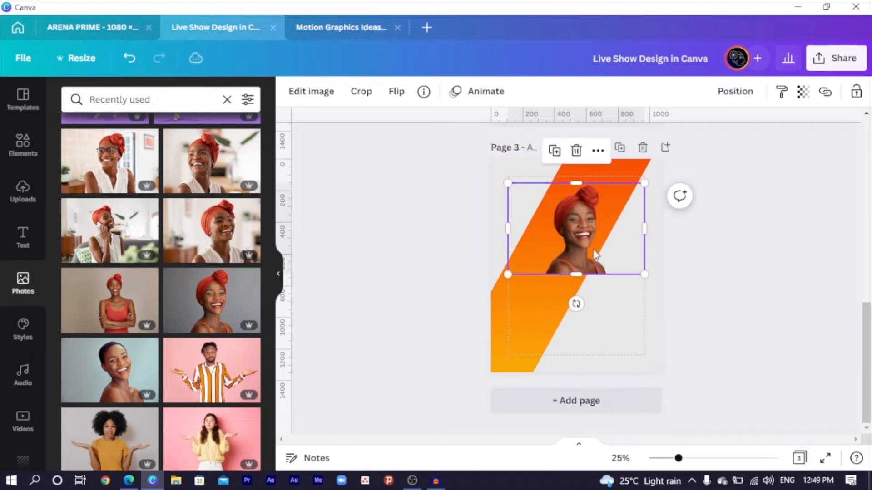
pyautogui.moveTo(571, 249); pyautogui.dragTo(524, 355)
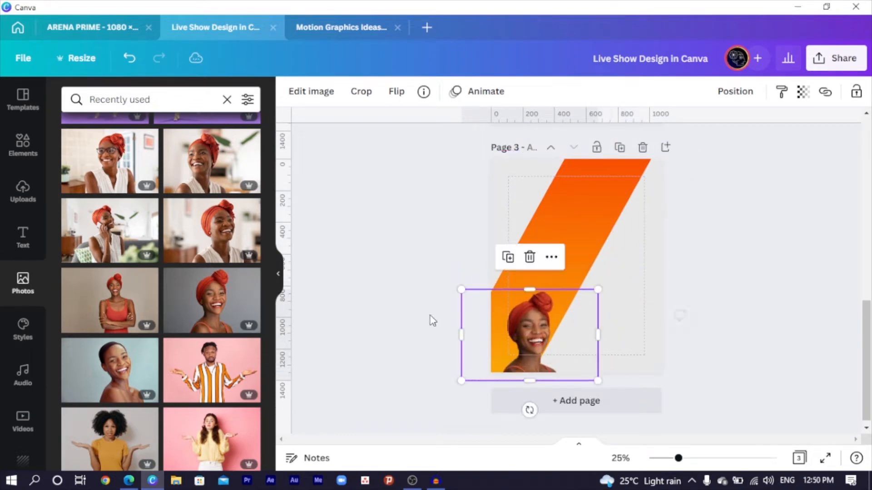
# Step: Crop the photo's left and right sides and enlarge it to fill page 3
pyautogui.moveTo(465, 333); pyautogui.dragTo(491, 334)
pyautogui.moveTo(597, 335); pyautogui.dragTo(516, 326)
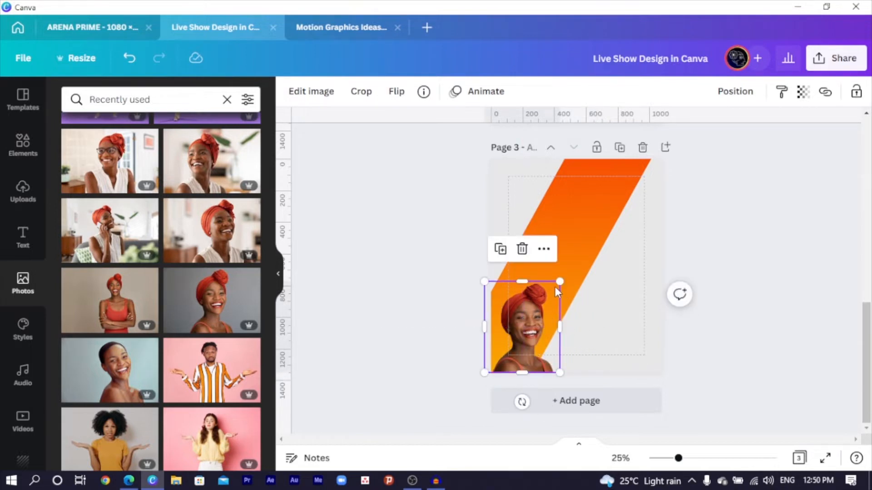
pyautogui.moveTo(567, 276)
pyautogui.mouseDown()
pyautogui.moveTo(677, 140)
pyautogui.moveTo(557, 263)
pyautogui.mouseUp()
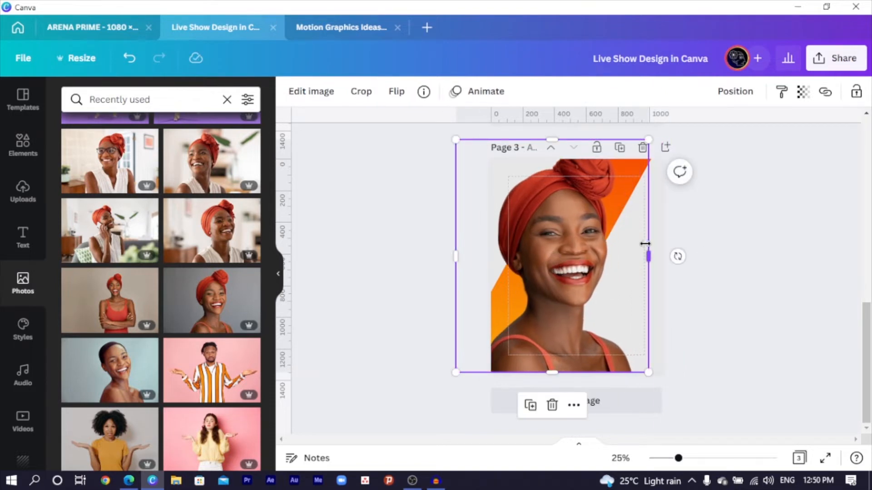
pyautogui.moveTo(645, 244); pyautogui.dragTo(631, 245)
# Step: Send the photo backward twice so it sits behind the grey panel
pyautogui.rightClick(579, 255)
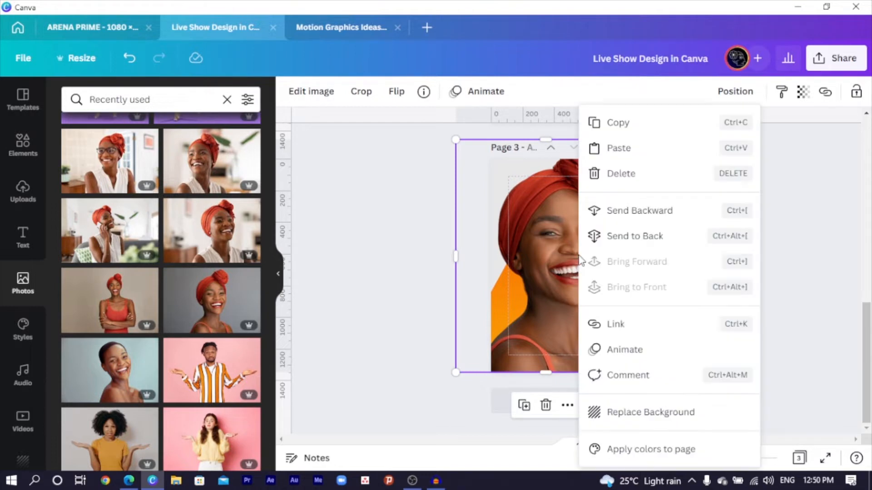
pyautogui.click(637, 223)
pyautogui.rightClick(552, 245)
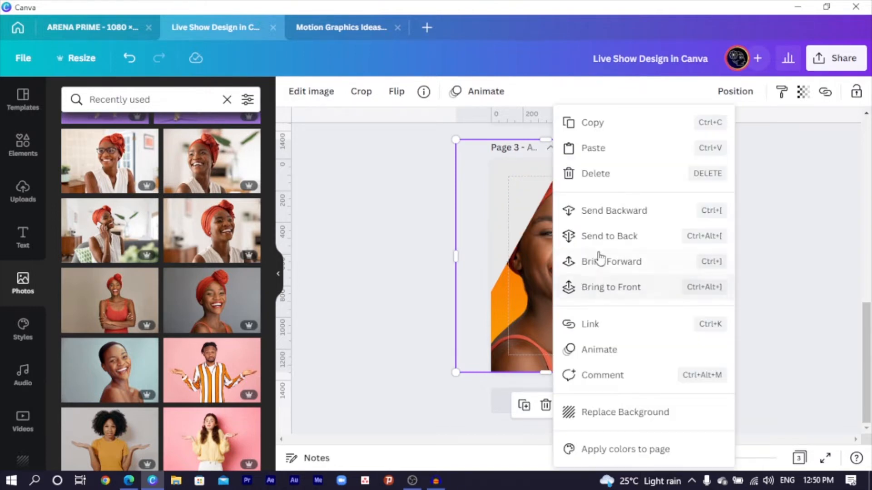
pyautogui.click(615, 220)
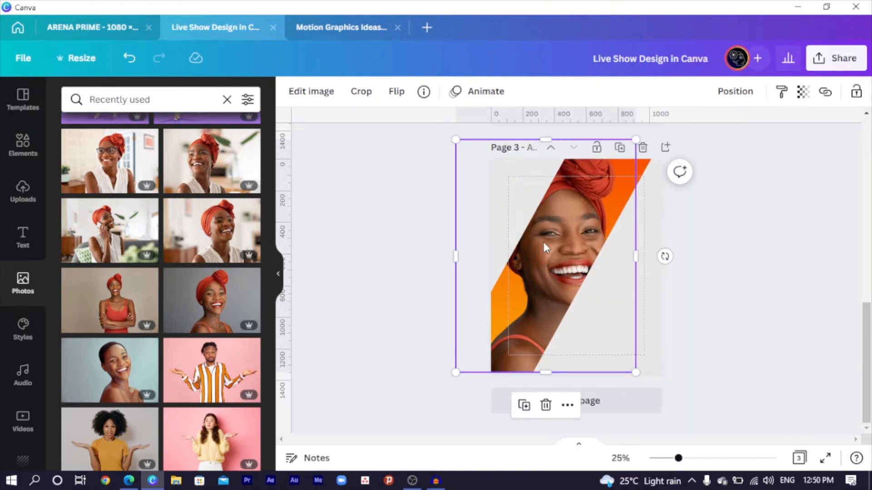
# Step: Lower the photo's transparency so it shows faintly through the orange band
pyautogui.click(803, 92)
pyautogui.moveTo(795, 154); pyautogui.dragTo(762, 162)
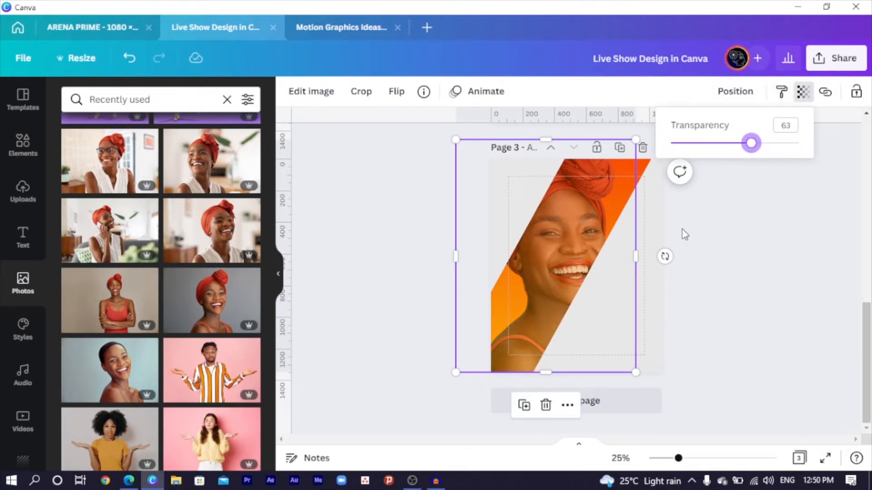
pyautogui.click(706, 263)
pyautogui.click(774, 295)
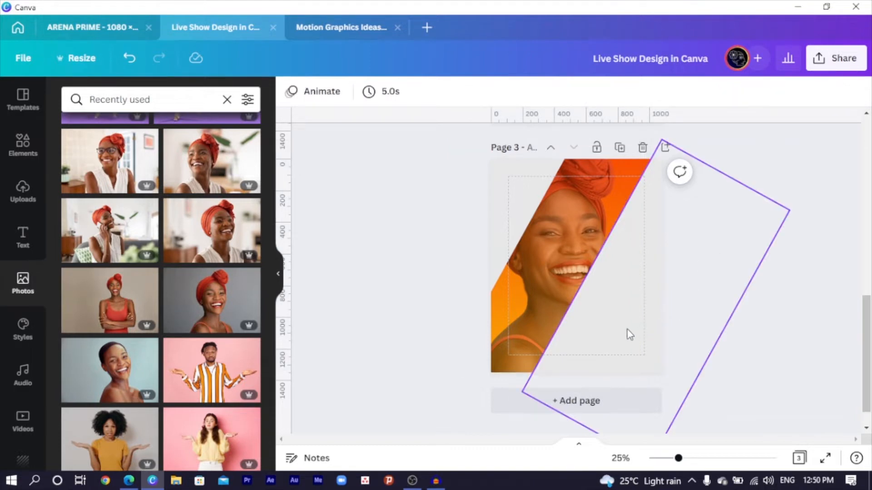
# Step: Try enlarging the photo up and to the right, then undo the change
pyautogui.scroll(3, 434, 261)
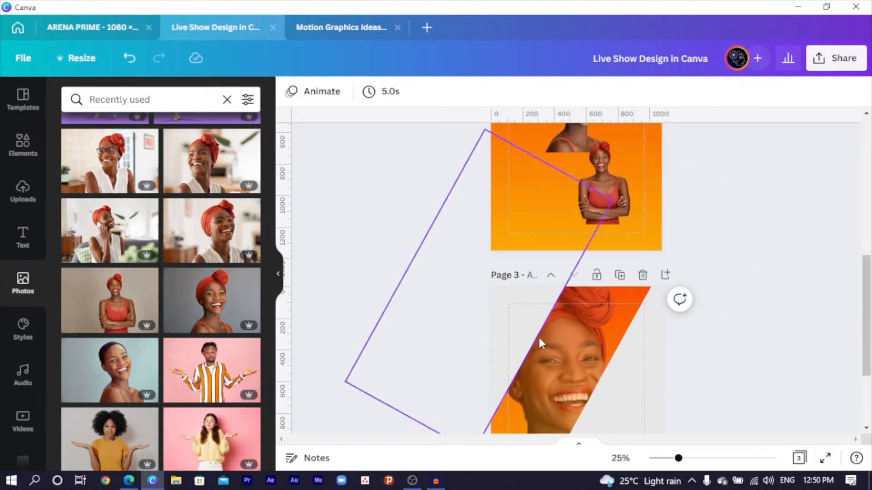
pyautogui.click(598, 331)
pyautogui.scroll(-2, 599, 333)
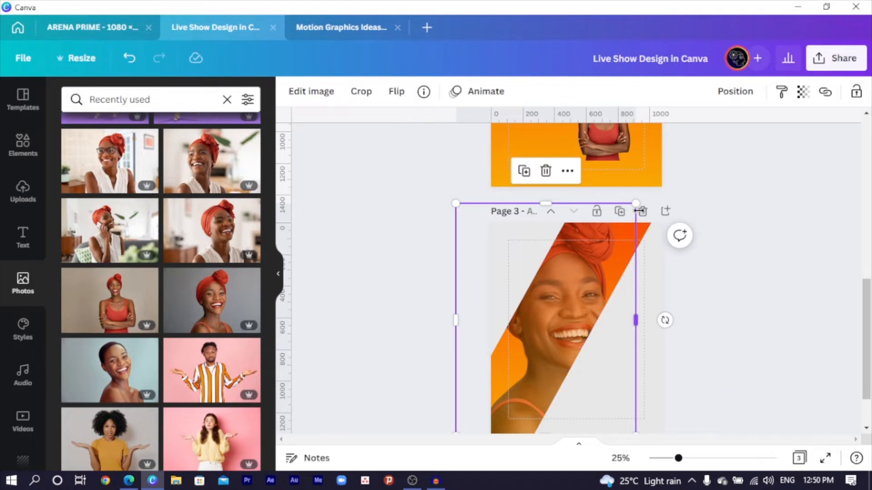
pyautogui.moveTo(636, 200); pyautogui.dragTo(657, 176)
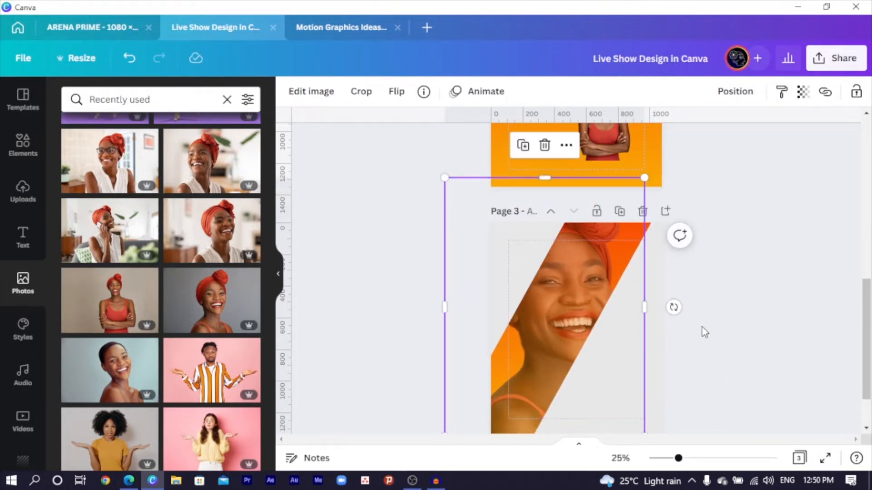
pyautogui.scroll(-2, 708, 322)
pyautogui.hotkey('ctrl', 'z')
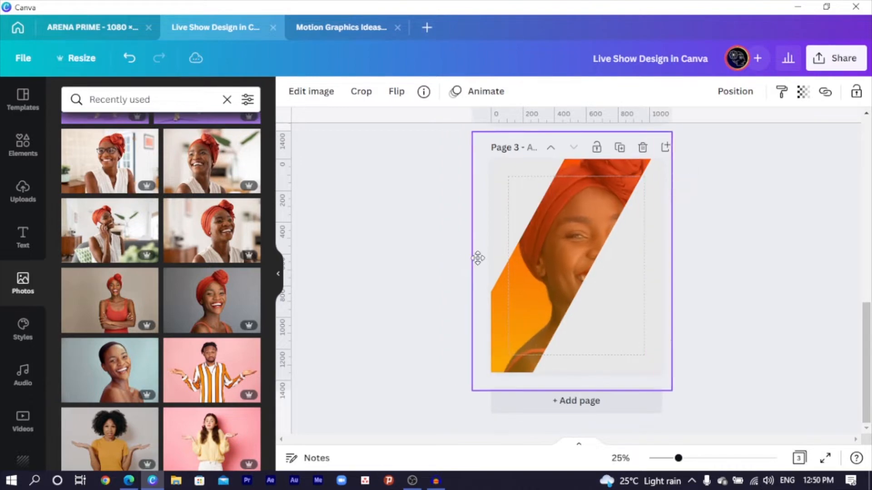
pyautogui.hotkey('ctrl', 'z')
# Step: Trim the faded photo frame's left and top edges
pyautogui.moveTo(439, 221); pyautogui.dragTo(459, 237)
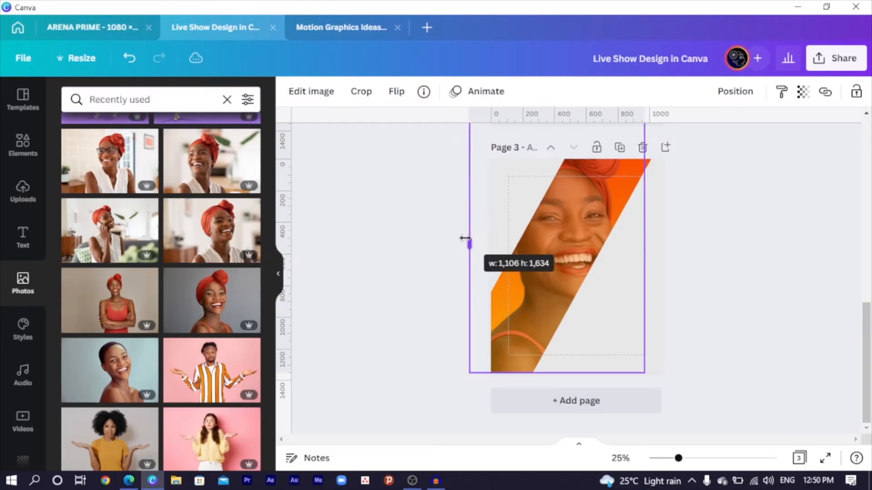
pyautogui.moveTo(465, 241); pyautogui.dragTo(479, 245)
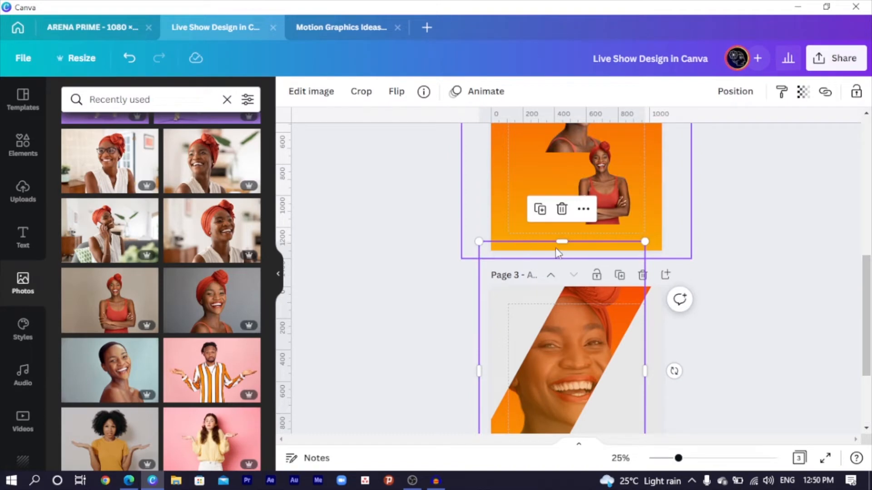
pyautogui.moveTo(561, 242); pyautogui.dragTo(561, 278)
pyautogui.click(390, 269)
# Step: Place the standing crossed-arms woman photo on page 3, resized and positioned at the lower left
pyautogui.scroll(-2, 387, 266)
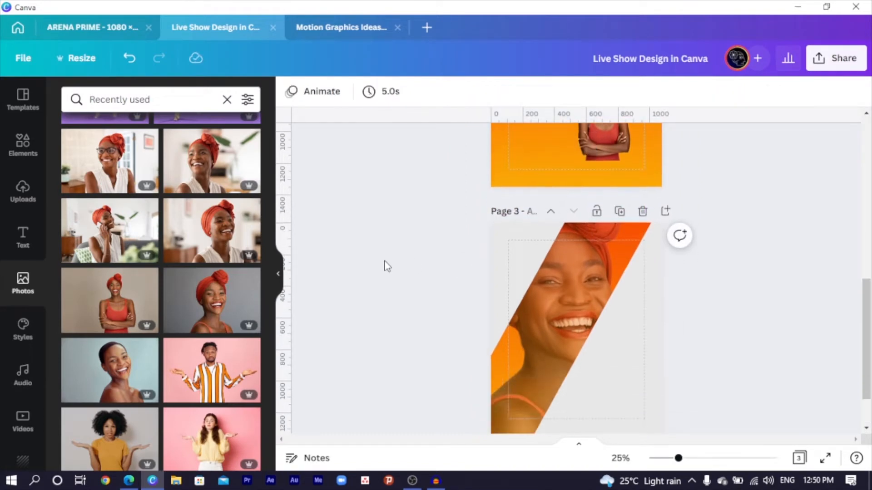
pyautogui.moveTo(609, 143); pyautogui.dragTo(622, 397)
pyautogui.scroll(-2, 620, 390)
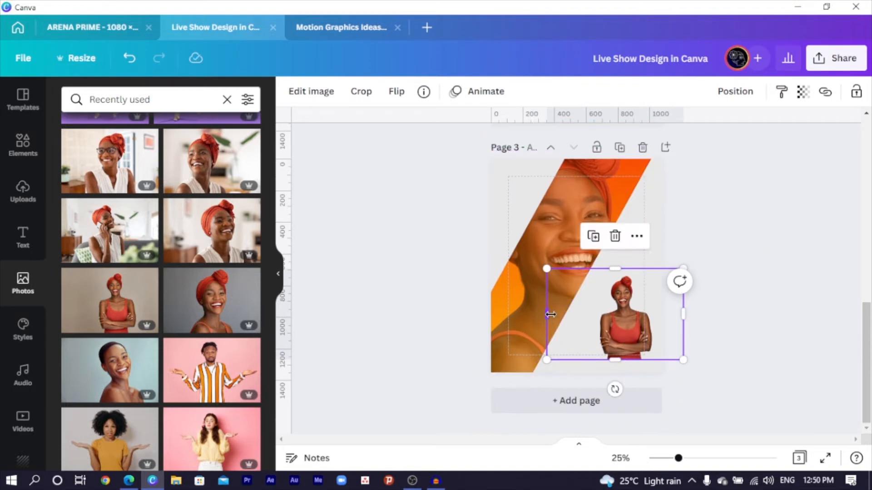
pyautogui.moveTo(551, 313); pyautogui.dragTo(601, 334)
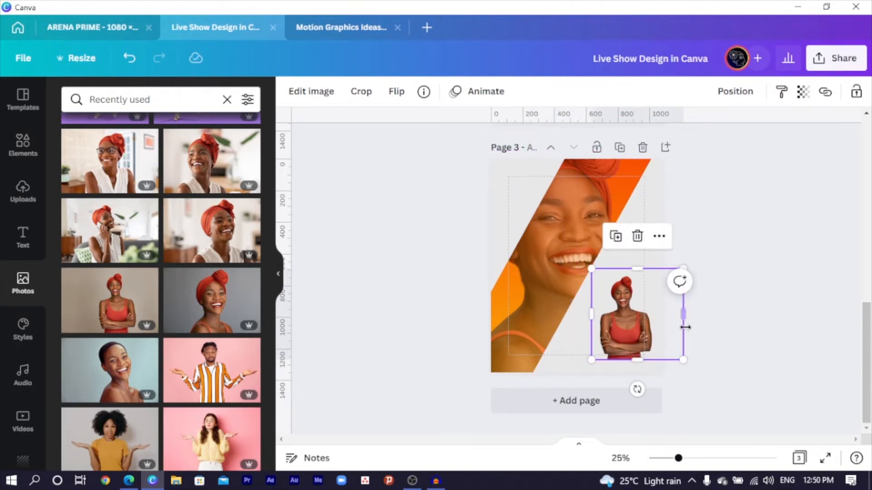
pyautogui.moveTo(683, 327); pyautogui.dragTo(528, 352)
pyautogui.moveTo(566, 280); pyautogui.dragTo(632, 185)
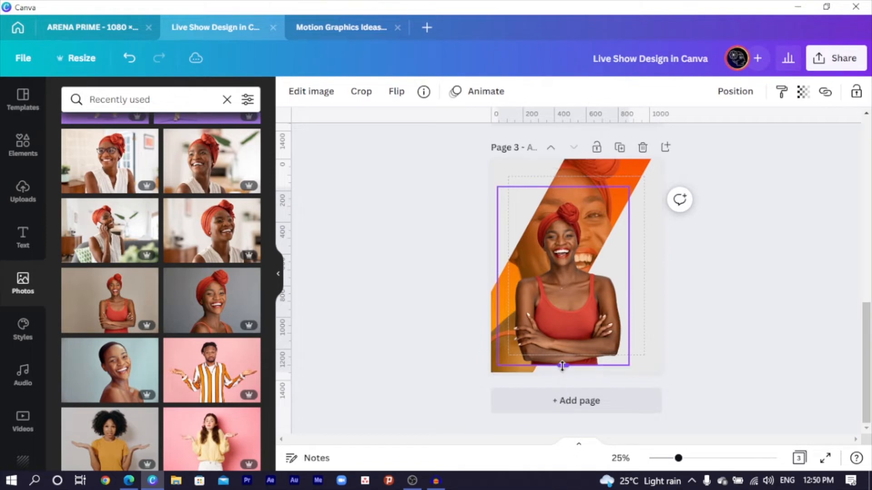
pyautogui.moveTo(560, 324); pyautogui.dragTo(542, 328)
pyautogui.moveTo(537, 194); pyautogui.dragTo(537, 208)
pyautogui.click(468, 312)
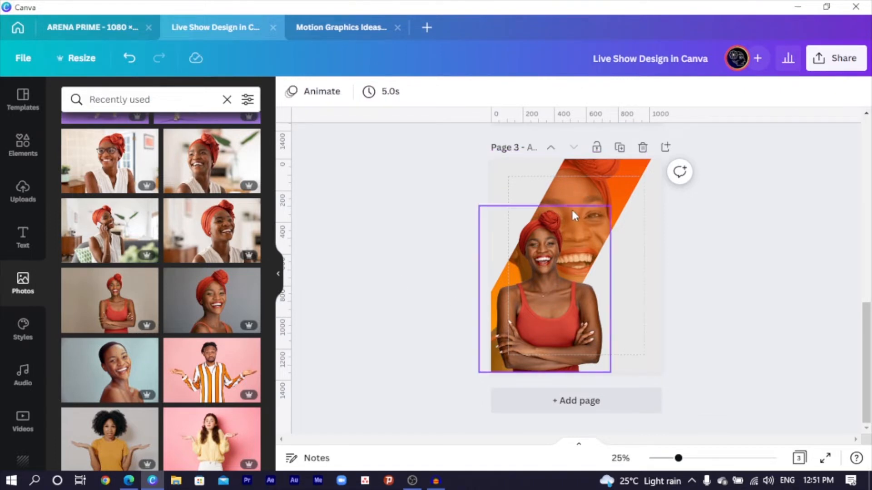
pyautogui.click(556, 331)
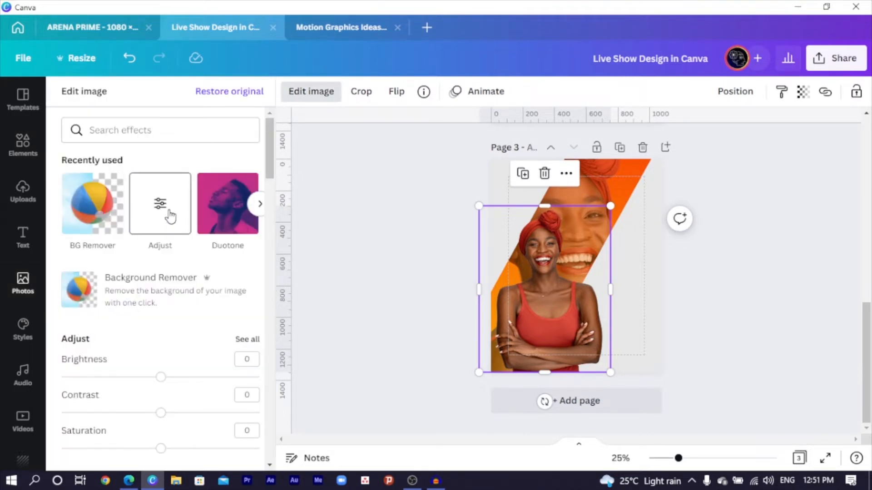
# Step: Adjust the crossed-arms photo to brightness −7, contrast 9, saturation 16 and blur −7
pyautogui.click(169, 218)
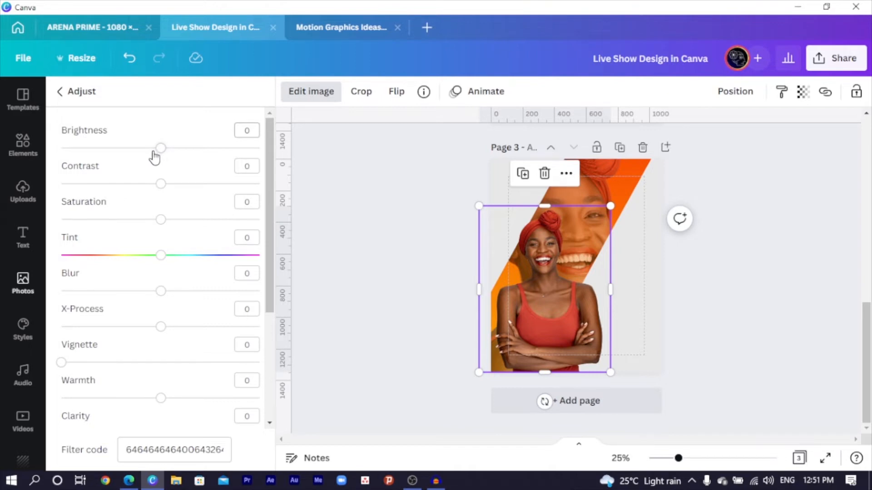
pyautogui.moveTo(159, 154); pyautogui.dragTo(155, 154)
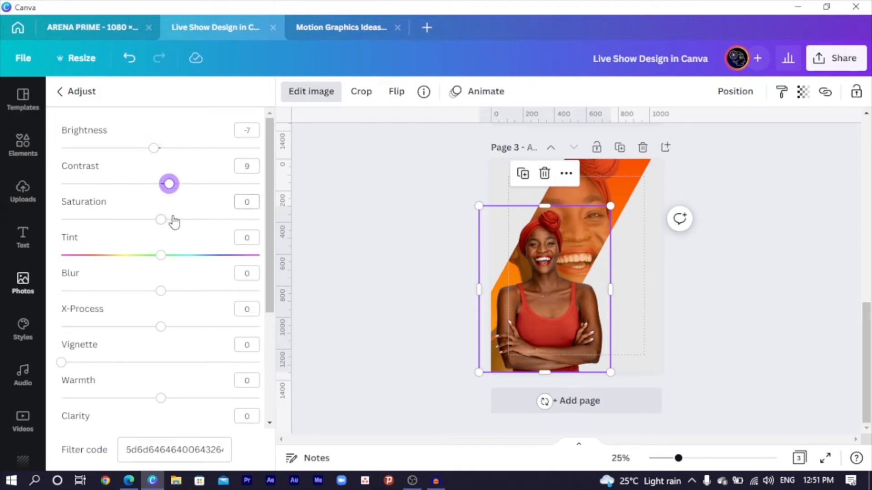
pyautogui.moveTo(161, 220); pyautogui.dragTo(176, 219)
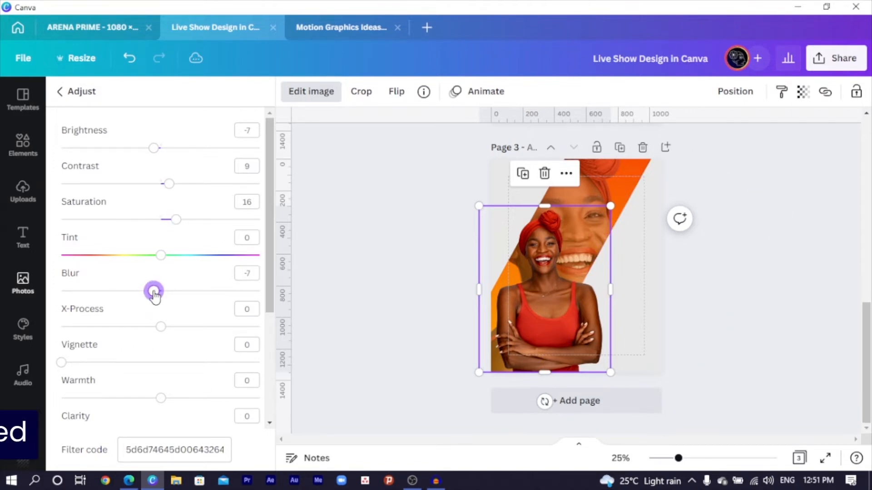
pyautogui.click(712, 347)
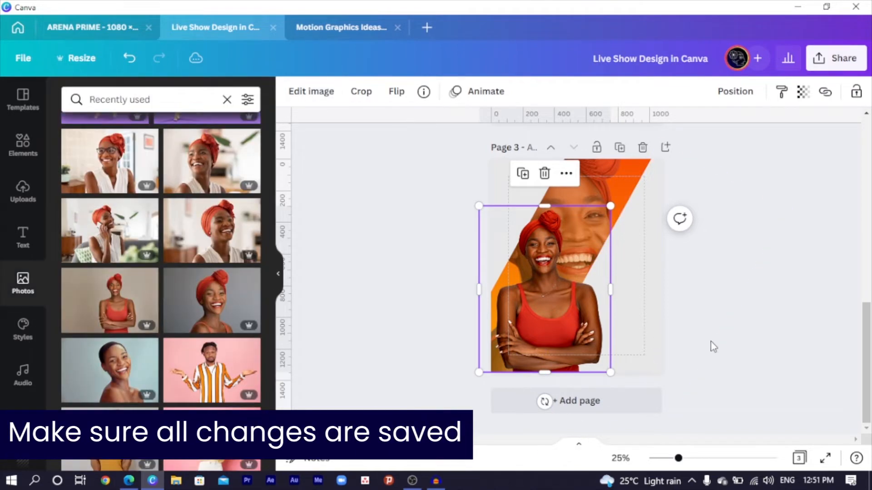
pyautogui.click(712, 350)
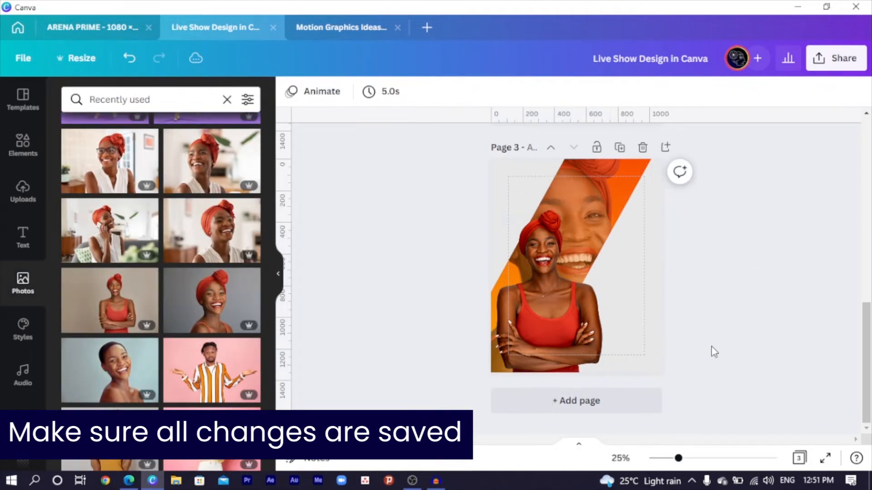
# Step: Delete the orange-gradient page, leaving the diagonal design as page 2 of two
pyautogui.click(628, 239)
pyautogui.press('Escape')
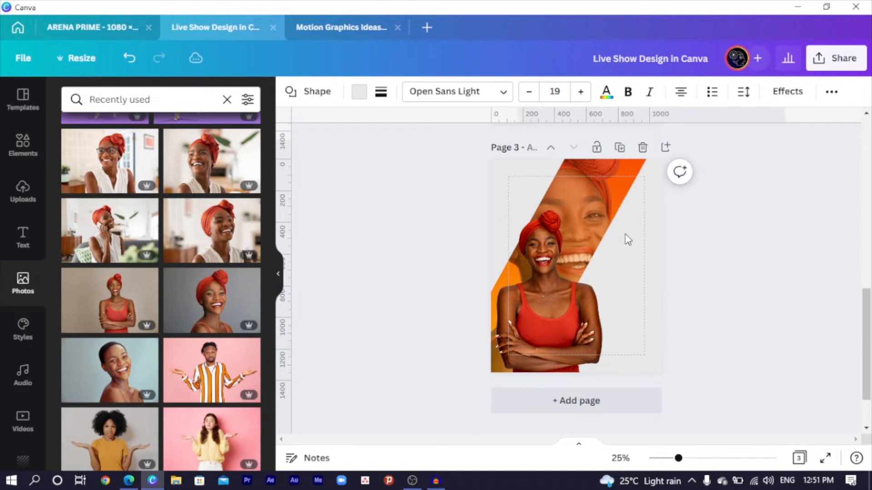
pyautogui.click(580, 172)
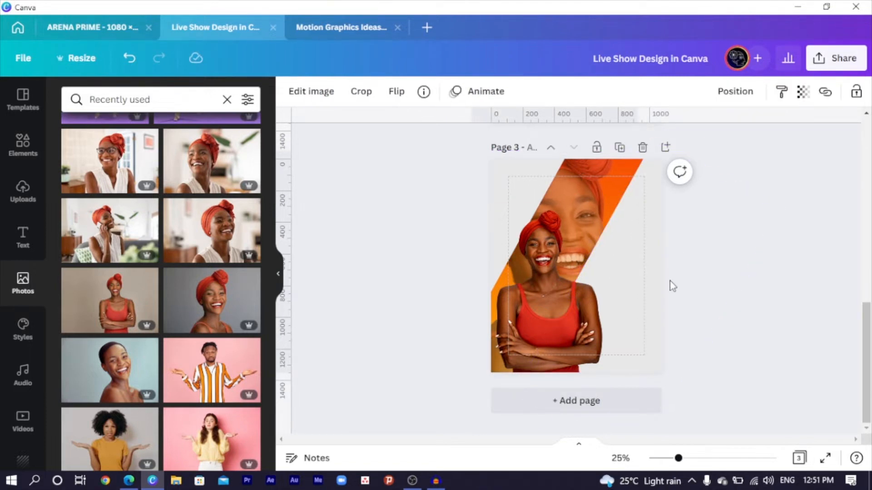
pyautogui.click(719, 280)
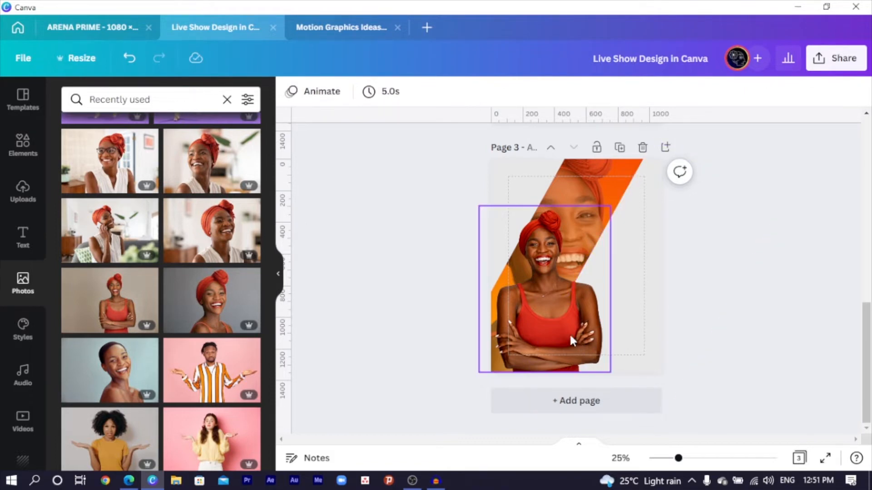
pyautogui.scroll(10, 538, 341)
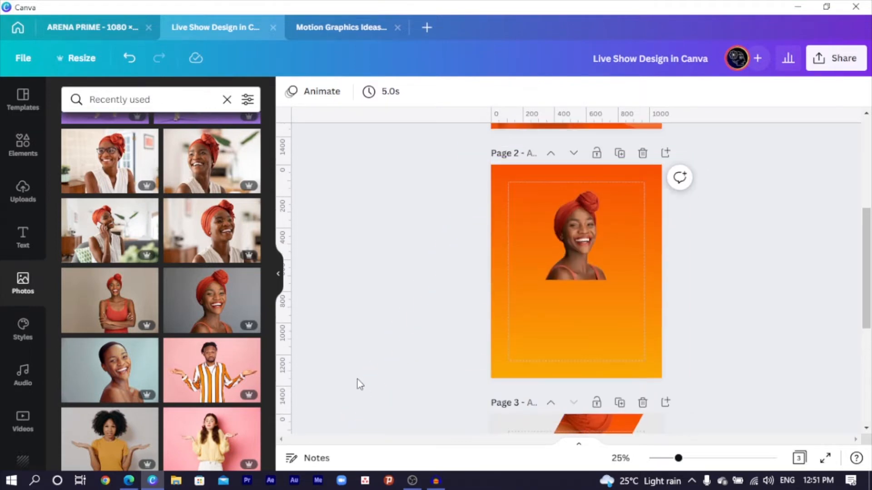
pyautogui.click(641, 346)
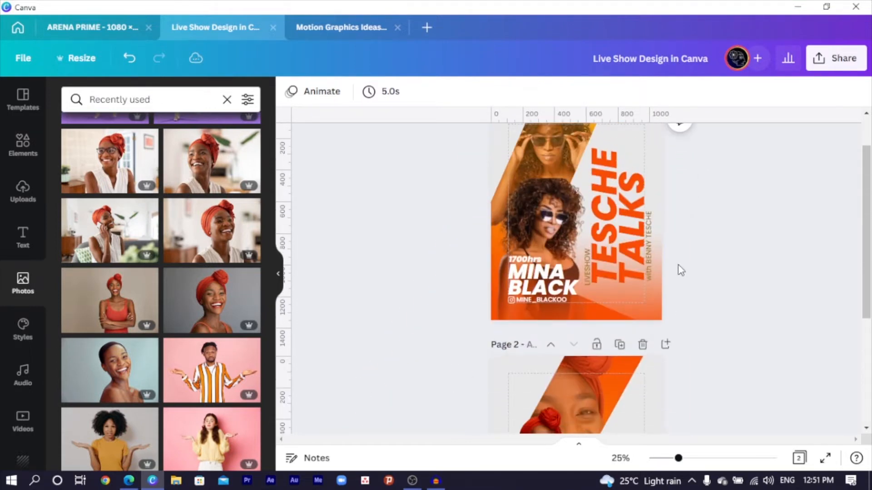
pyautogui.scroll(-5, 393, 409)
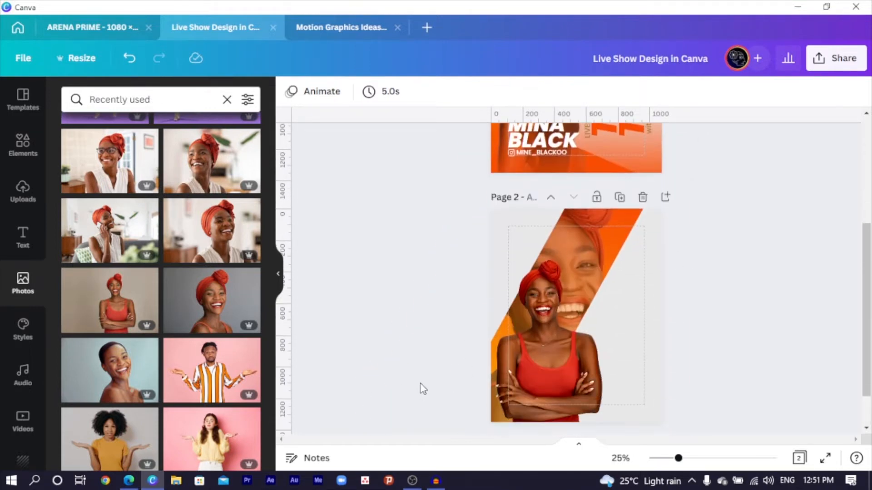
# Step: Move the hidden text box onto the photo and set it to Poppins ExtraBold, size 109
pyautogui.doubleClick(580, 321)
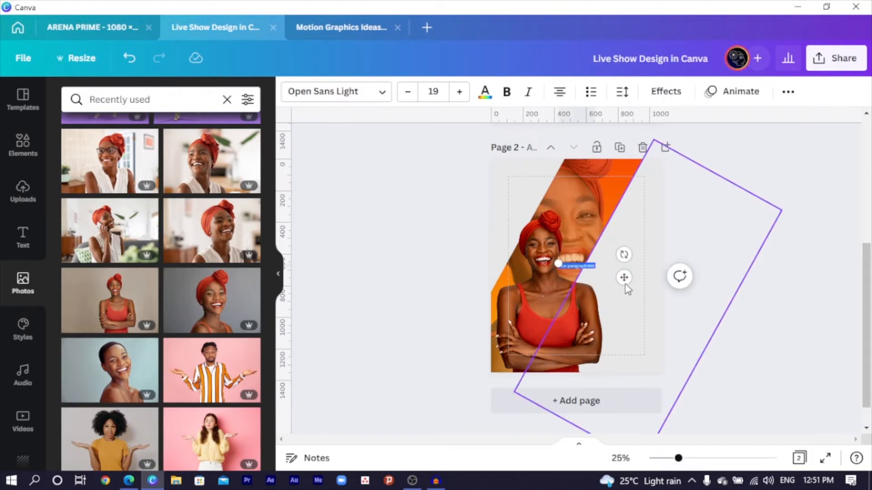
pyautogui.moveTo(624, 277); pyautogui.dragTo(660, 300)
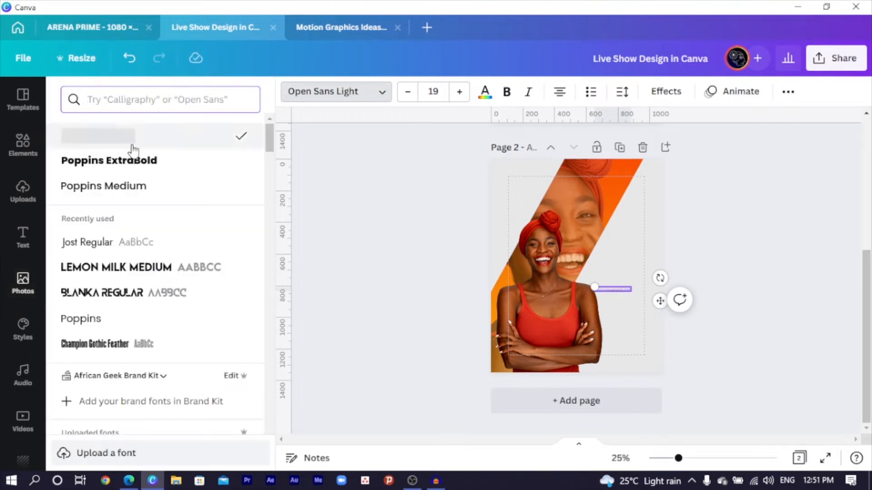
pyautogui.click(102, 168)
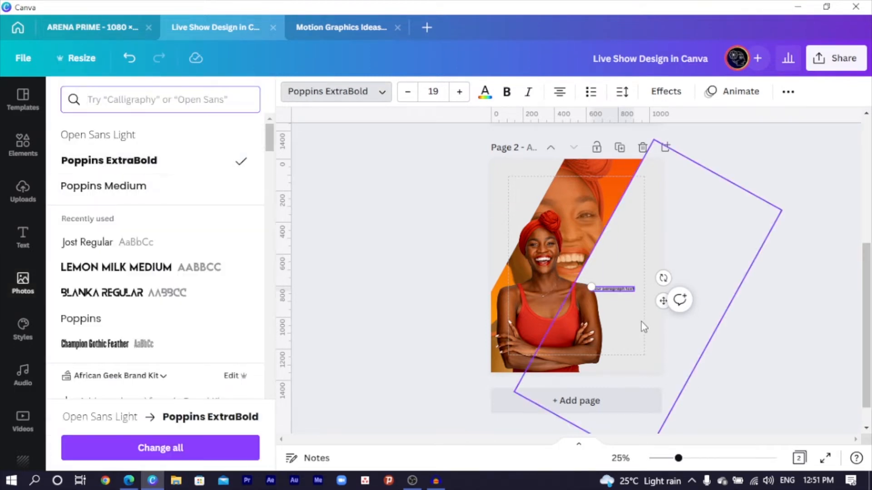
pyautogui.moveTo(589, 284); pyautogui.dragTo(393, 198)
# Step: Replace the placeholder with 'RealTalk', widen the box and rotate it about −87° to run vertically
pyautogui.click(445, 274)
pyautogui.hotkey('ctrl', 'a')
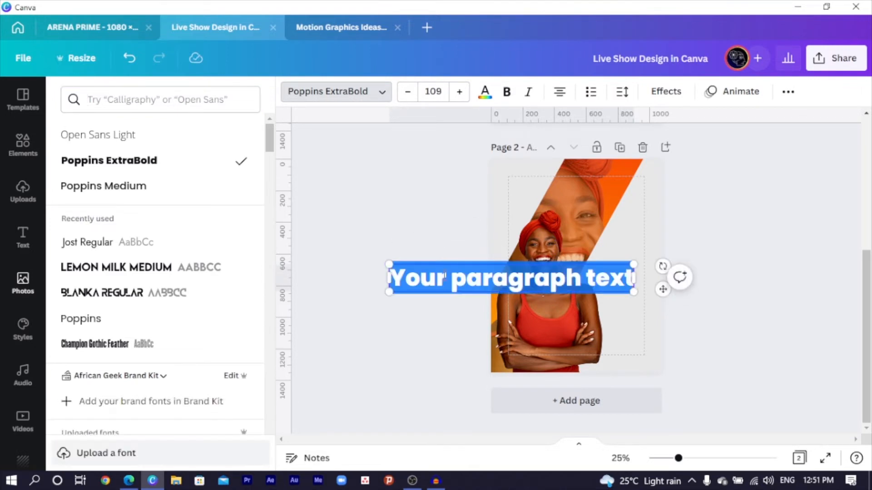
pyautogui.write('Reak')
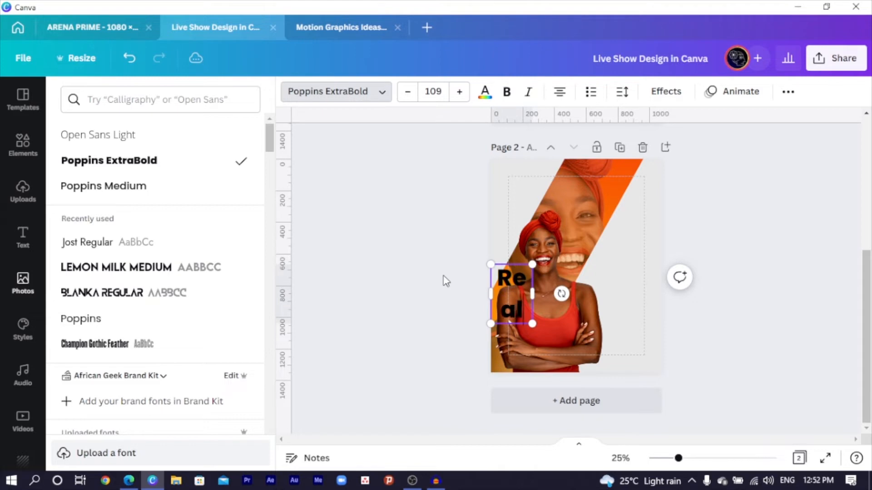
pyautogui.write('Talk')
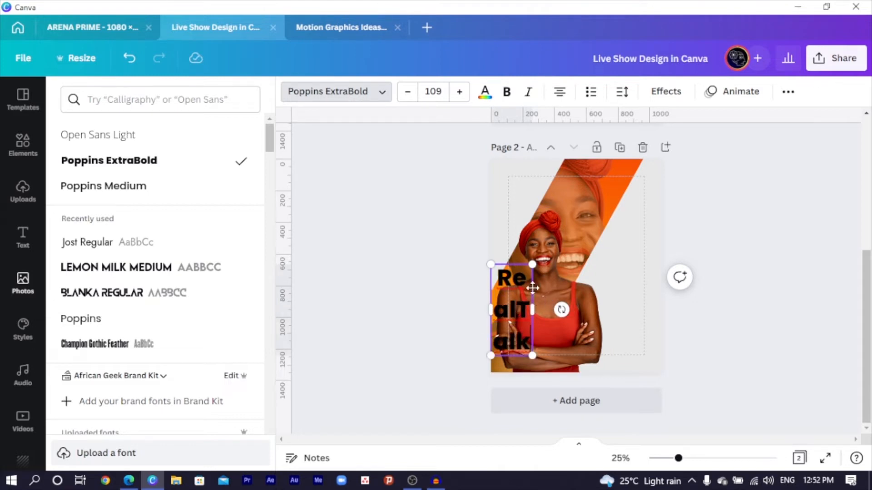
pyautogui.moveTo(490, 310); pyautogui.dragTo(423, 313)
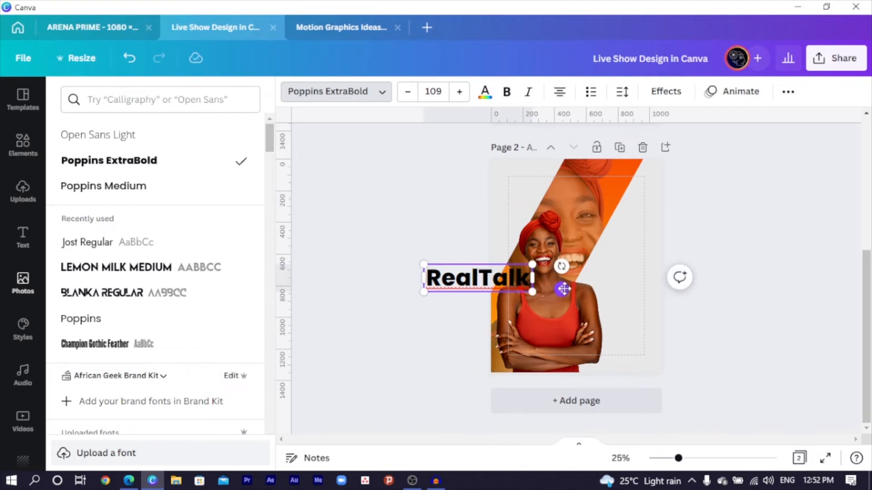
pyautogui.moveTo(562, 267); pyautogui.dragTo(466, 194)
# Step: Move the RealTalk title to the photo's right, enlarge it to size 165, and nudge the grey shape left
pyautogui.moveTo(473, 230); pyautogui.dragTo(618, 223)
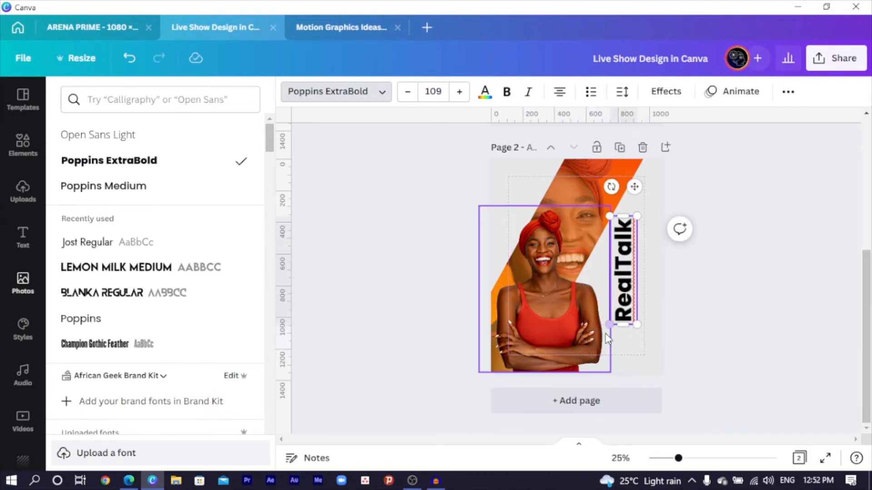
pyautogui.moveTo(609, 324); pyautogui.dragTo(603, 348)
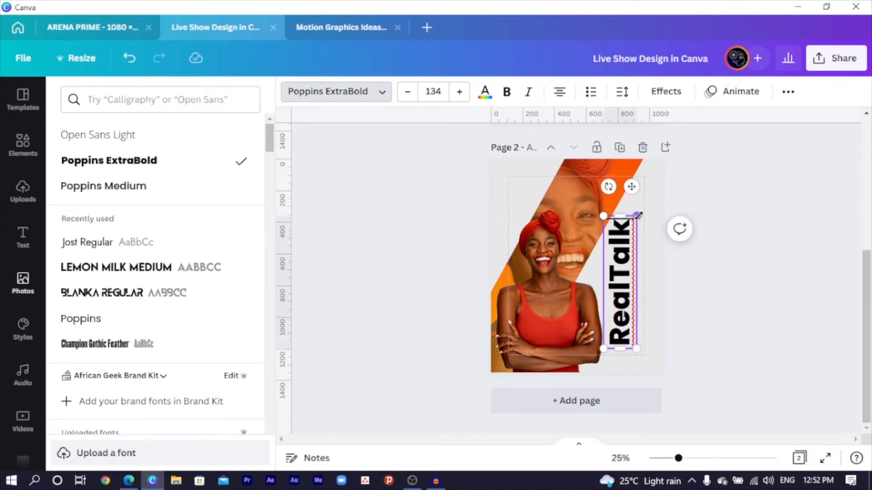
pyautogui.moveTo(638, 216); pyautogui.dragTo(663, 190)
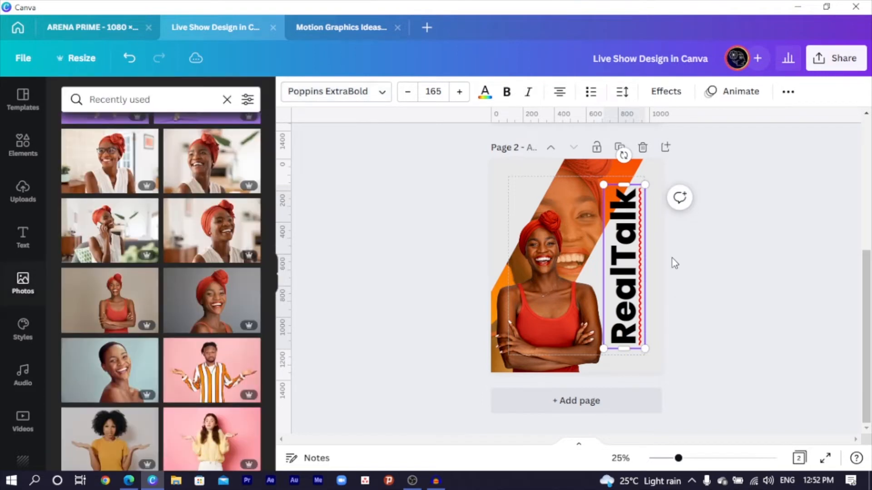
pyautogui.click(655, 228)
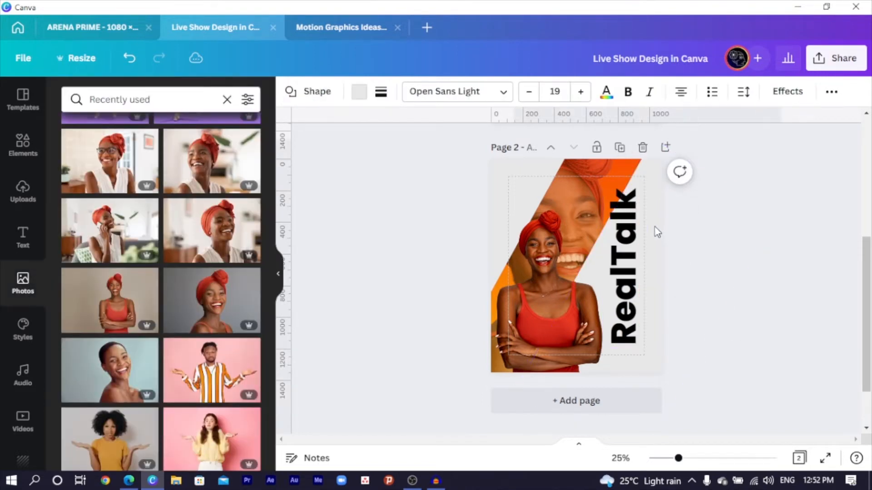
pyautogui.hotkey('shift', 'Left')
pyautogui.hotkey('shift', 'Left')
pyautogui.hotkey('shift', 'Left')
pyautogui.hotkey('shift', 'Left')
pyautogui.hotkey('shift', 'Left')
pyautogui.hotkey('shift', 'Left')
pyautogui.hotkey('shift', 'Left')
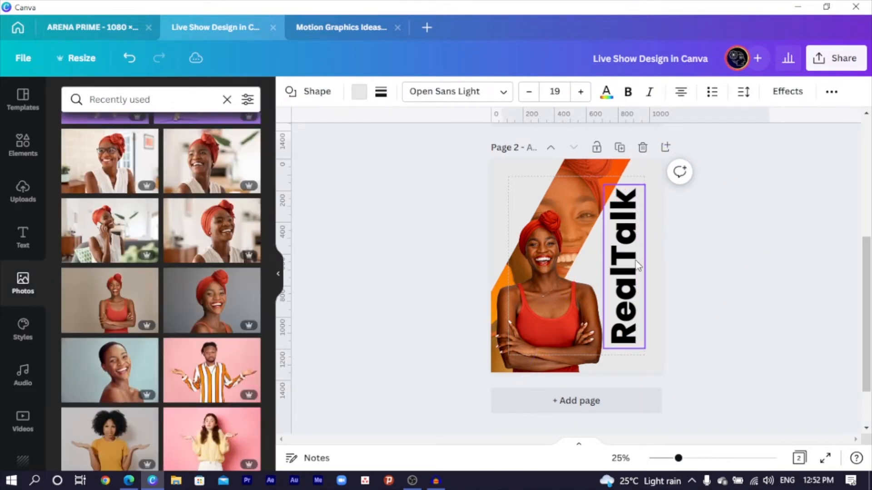
# Step: Narrow the title so 'Talk' wraps to a second line, then move it up and left
pyautogui.click(623, 198)
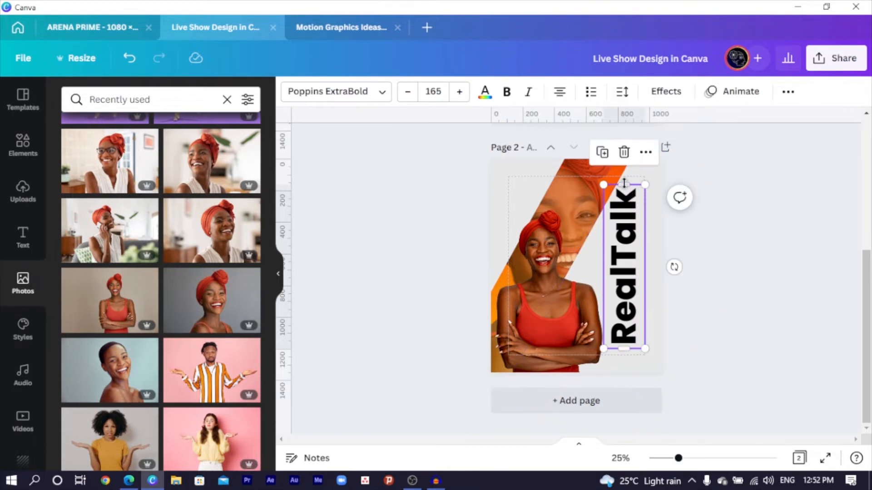
pyautogui.moveTo(624, 183); pyautogui.dragTo(631, 250)
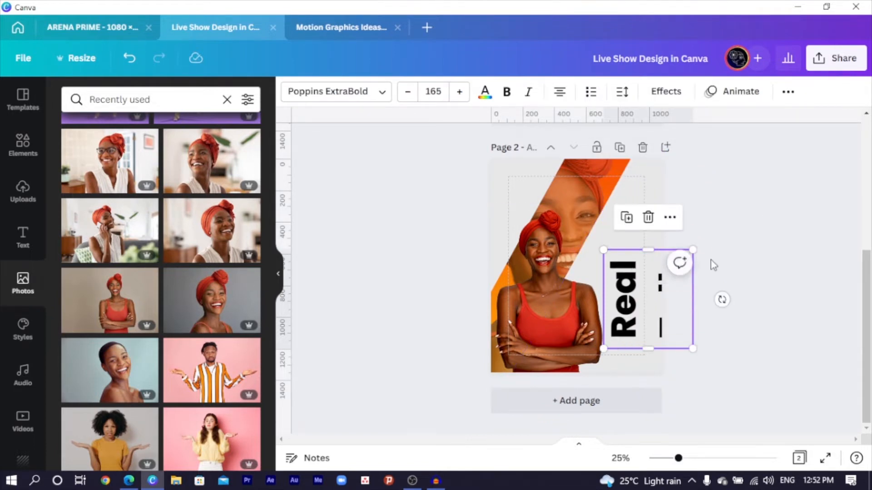
pyautogui.click(726, 285)
pyautogui.click(654, 299)
pyautogui.moveTo(654, 299); pyautogui.dragTo(627, 276)
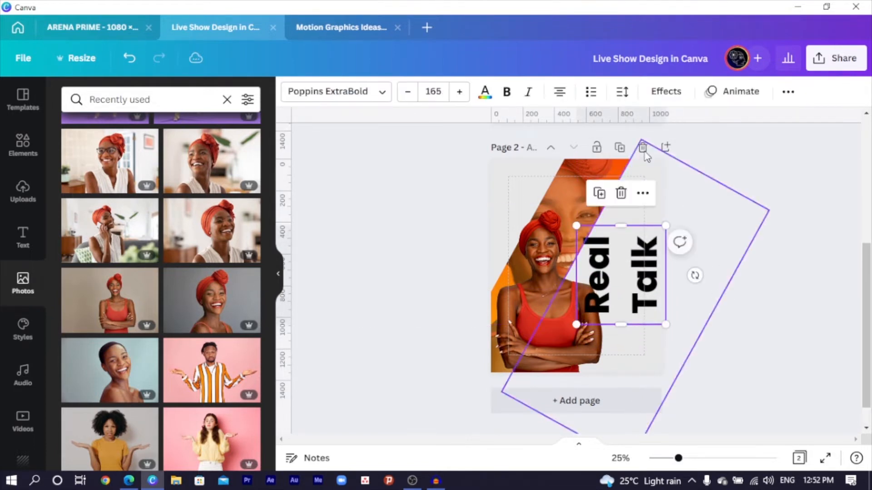
# Step: Tighten the line spacing between 'Real' and 'Talk' and shift the title slightly right and down
pyautogui.click(622, 92)
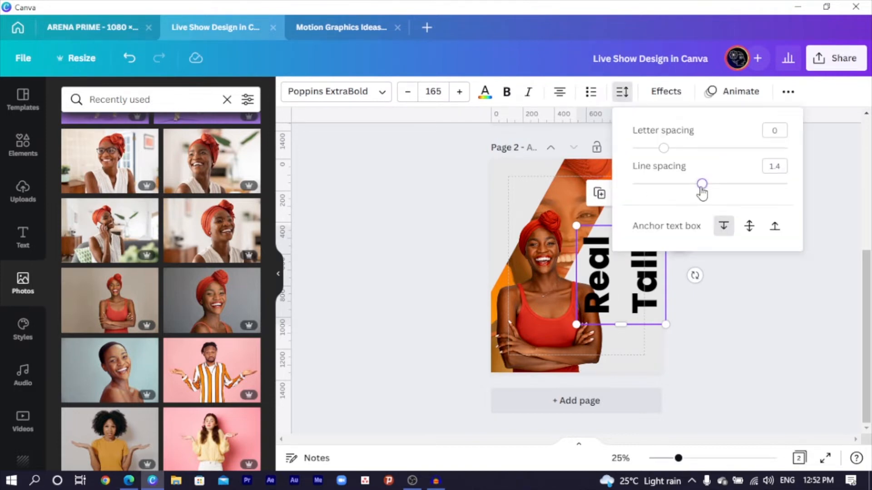
pyautogui.moveTo(702, 184); pyautogui.dragTo(654, 186)
pyautogui.click(734, 296)
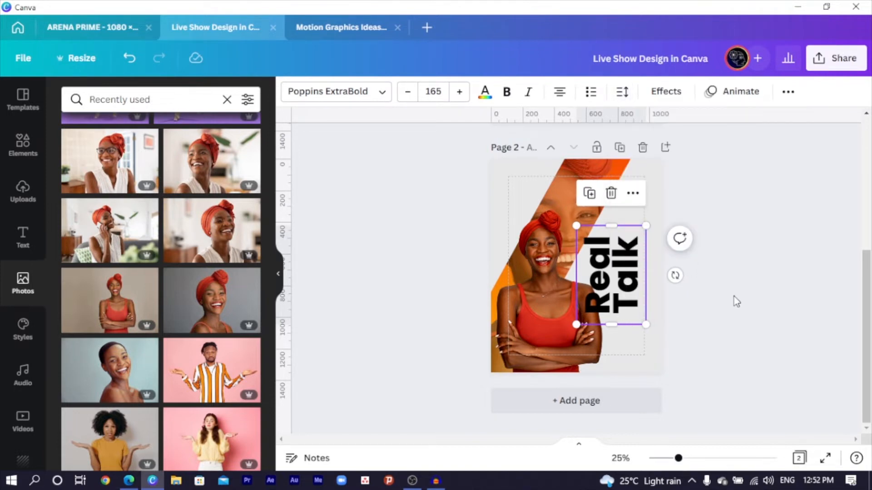
pyautogui.click(733, 296)
pyautogui.moveTo(620, 299); pyautogui.dragTo(630, 313)
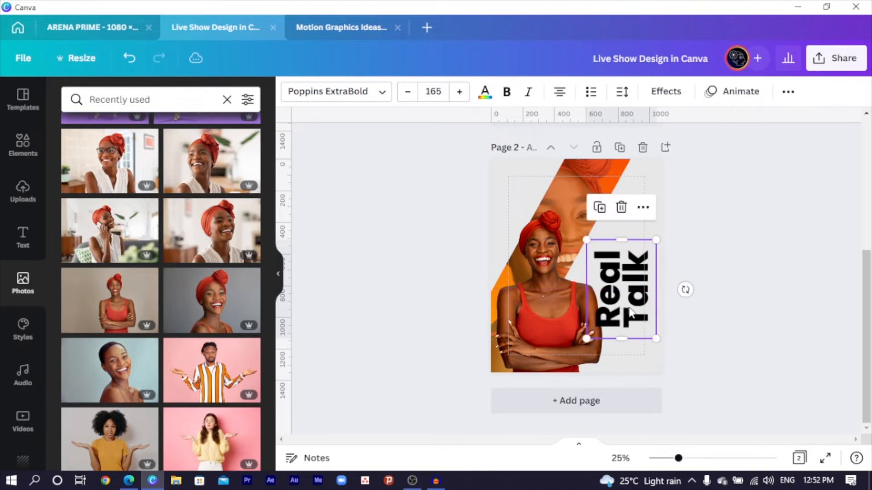
pyautogui.click(452, 228)
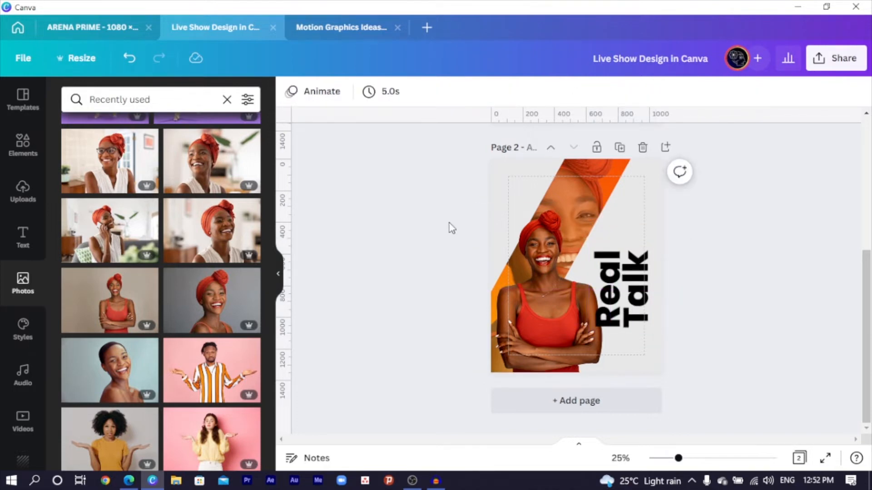
# Step: Shrink the front woman photo and nudge the Real Talk title slightly left
pyautogui.click(643, 203)
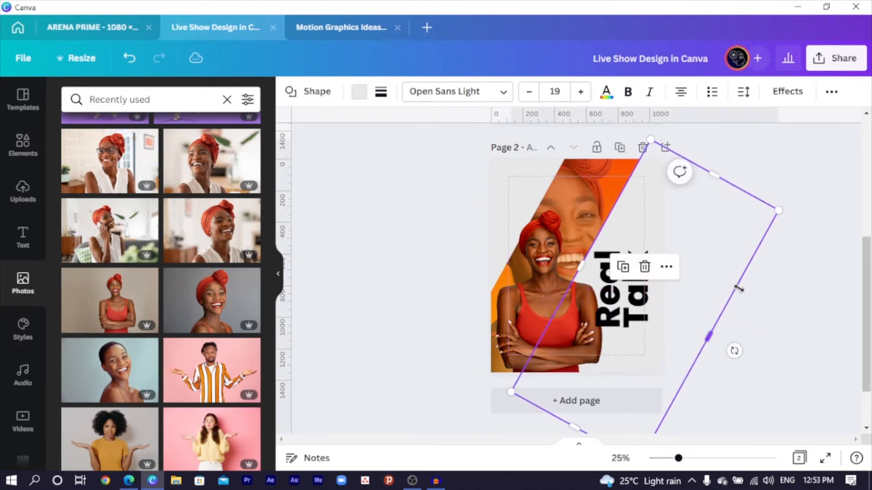
pyautogui.click(527, 313)
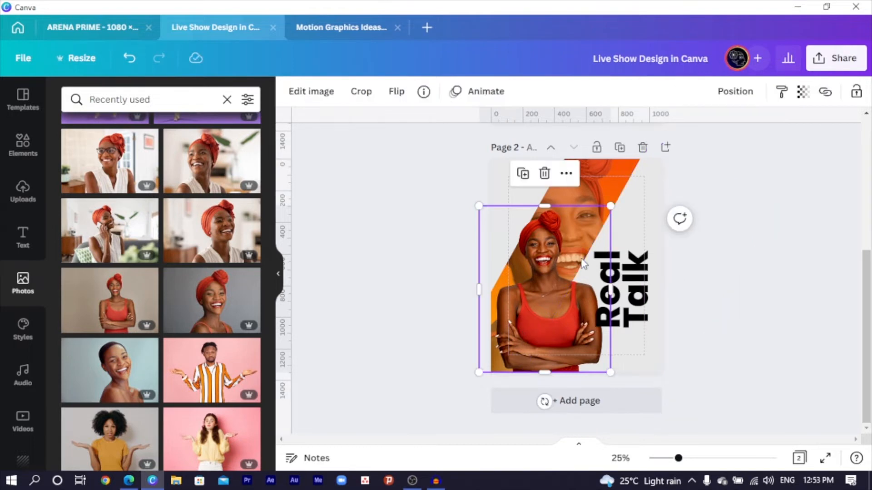
pyautogui.moveTo(568, 234); pyautogui.dragTo(565, 233)
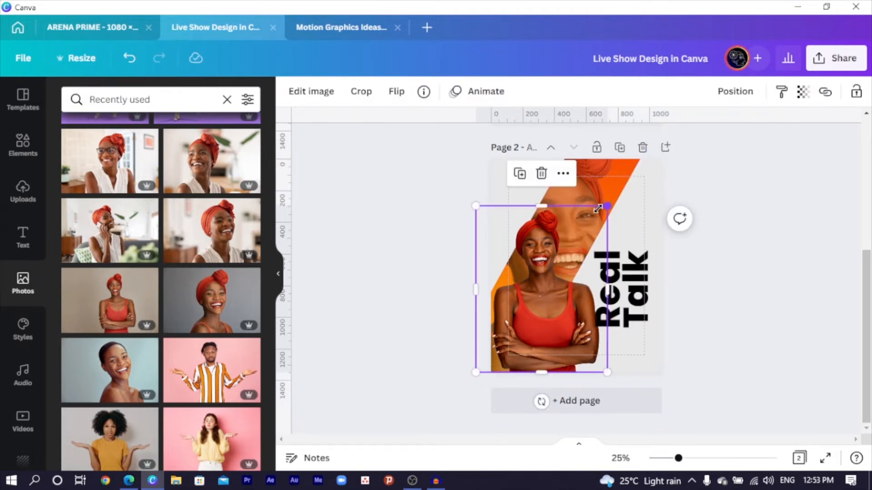
pyautogui.moveTo(608, 207); pyautogui.dragTo(595, 213)
pyautogui.click(644, 190)
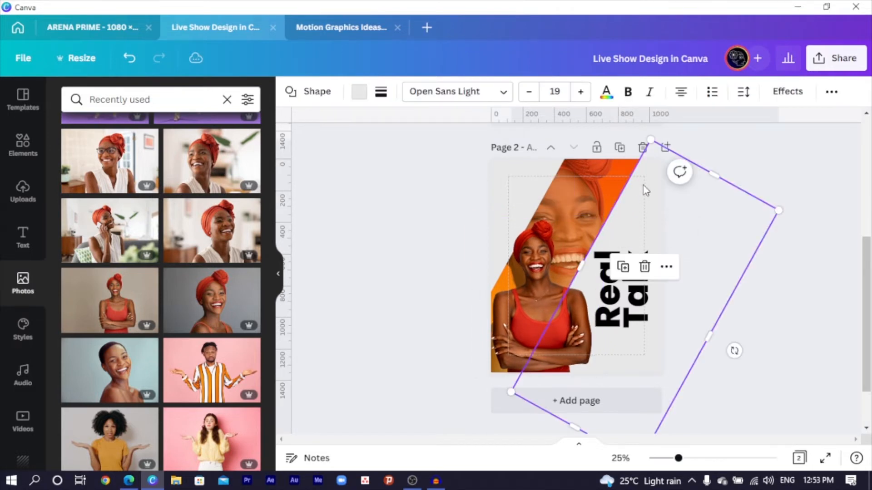
pyautogui.click(628, 253)
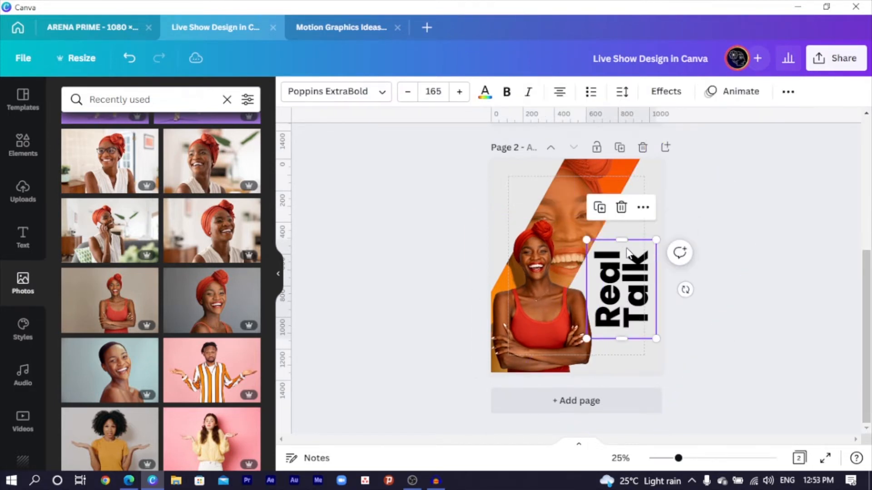
pyautogui.moveTo(630, 292); pyautogui.dragTo(627, 292)
# Step: Colour the Real Talk title orange from the document colours
pyautogui.click(677, 306)
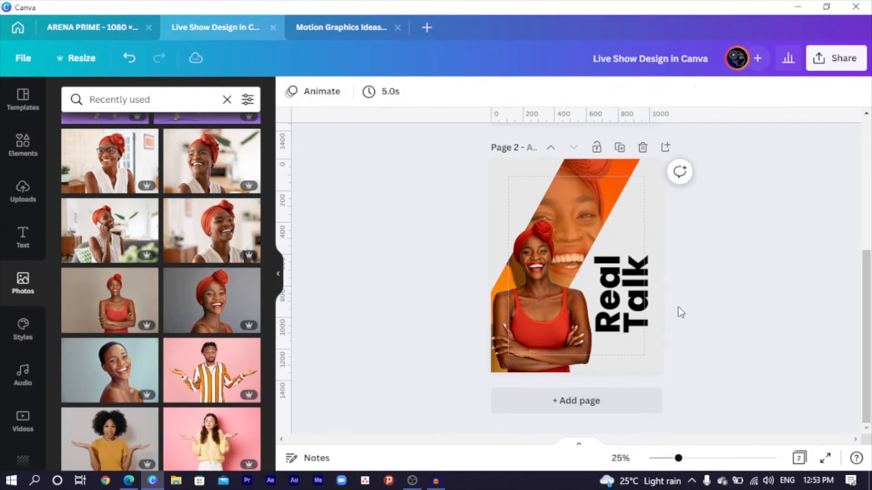
pyautogui.click(622, 295)
pyautogui.click(484, 91)
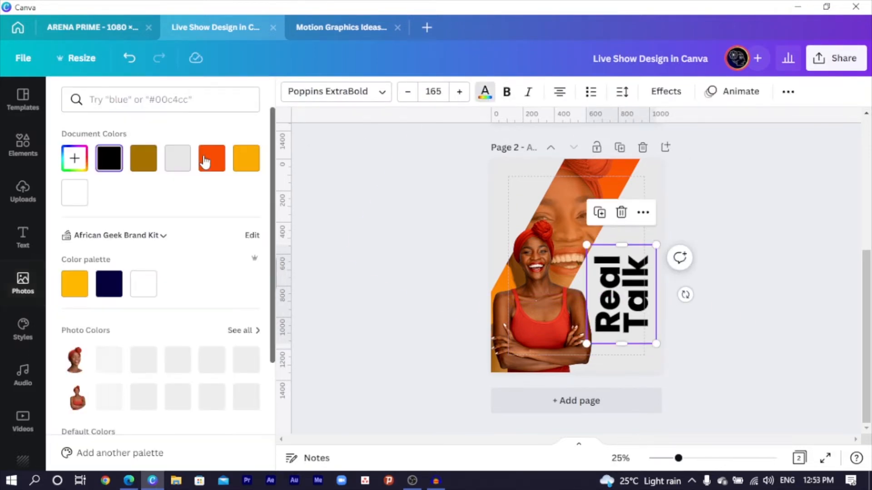
pyautogui.click(222, 158)
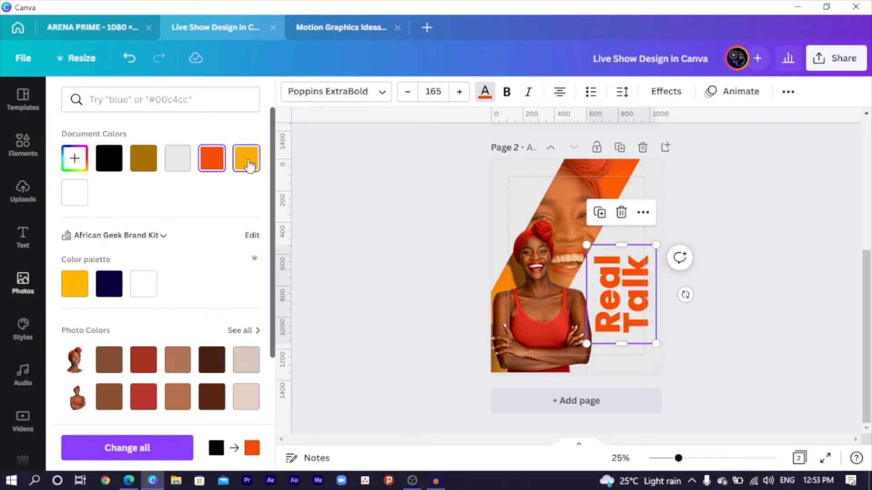
pyautogui.click(243, 165)
pyautogui.click(210, 166)
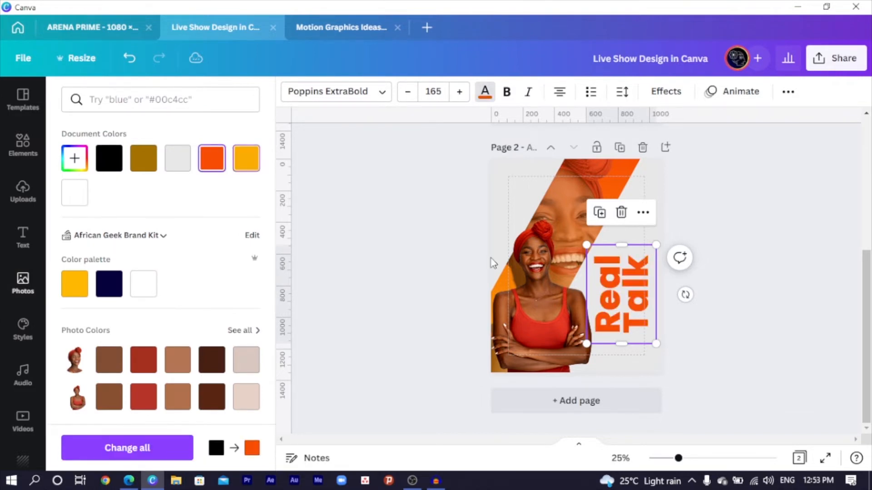
# Step: Rotate the Real Talk title back to 0° so it reads horizontally
pyautogui.click(730, 340)
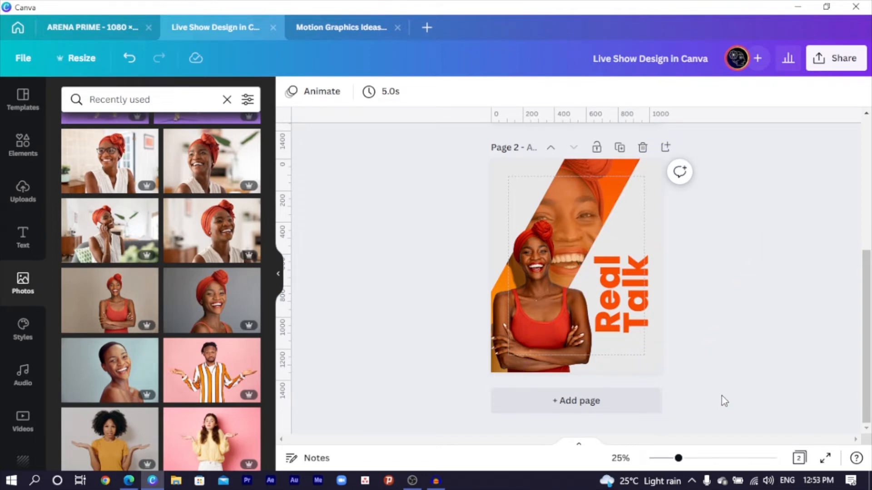
pyautogui.click(645, 303)
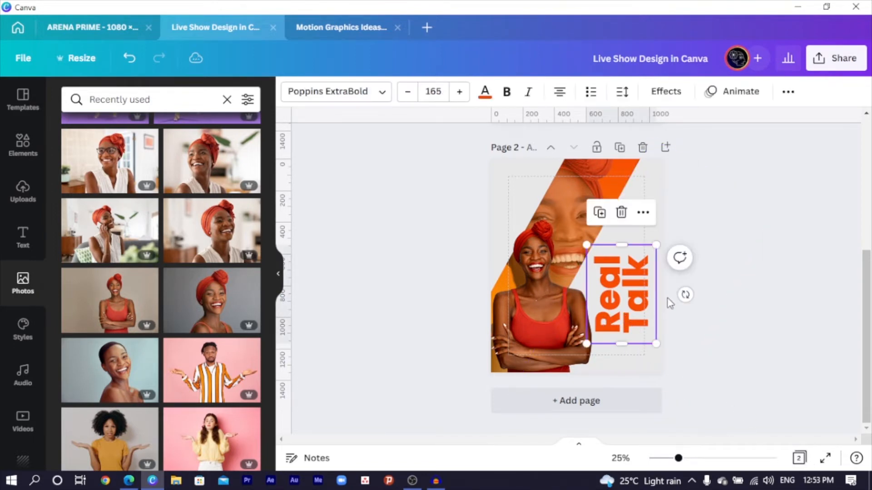
pyautogui.moveTo(685, 294); pyautogui.dragTo(621, 344)
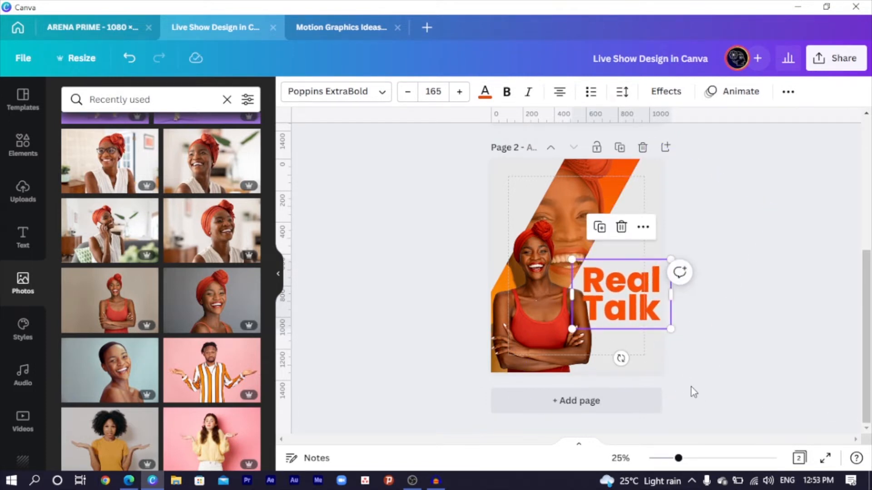
# Step: Zoom to 50% and paste an orange square below the Real Talk title
pyautogui.hotkey('ctrl', '+')
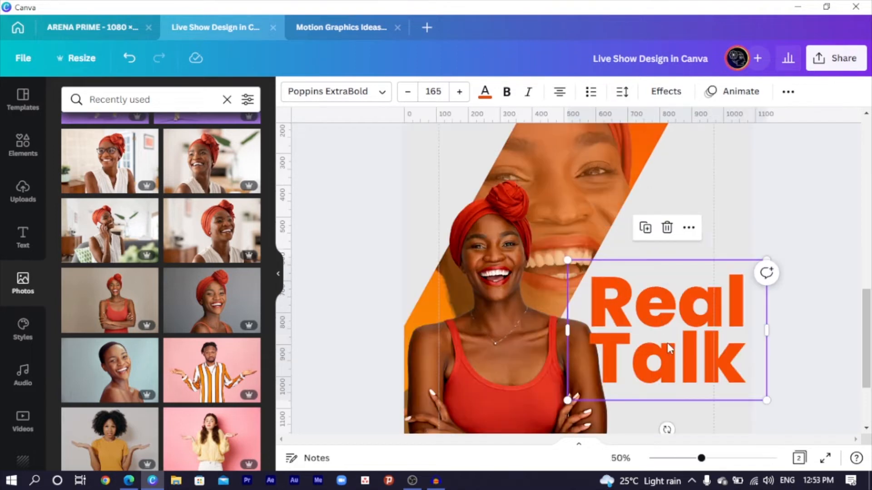
pyautogui.scroll(-1, 672, 338)
pyautogui.click(718, 320)
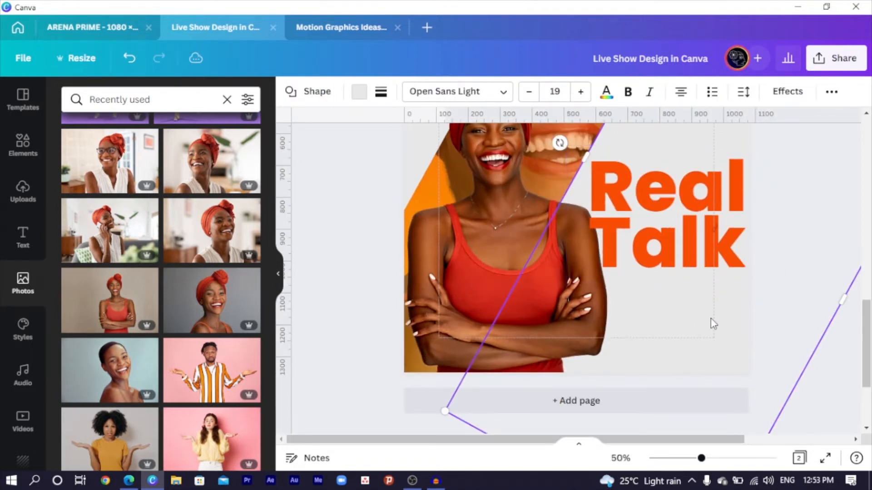
pyautogui.scroll(5, 668, 325)
pyautogui.scroll(-6, 672, 331)
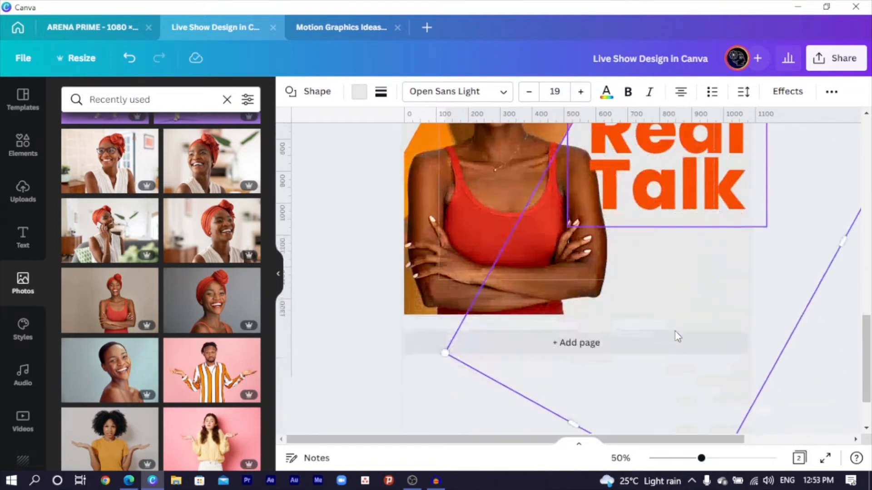
pyautogui.click(825, 339)
pyautogui.scroll(5, 699, 300)
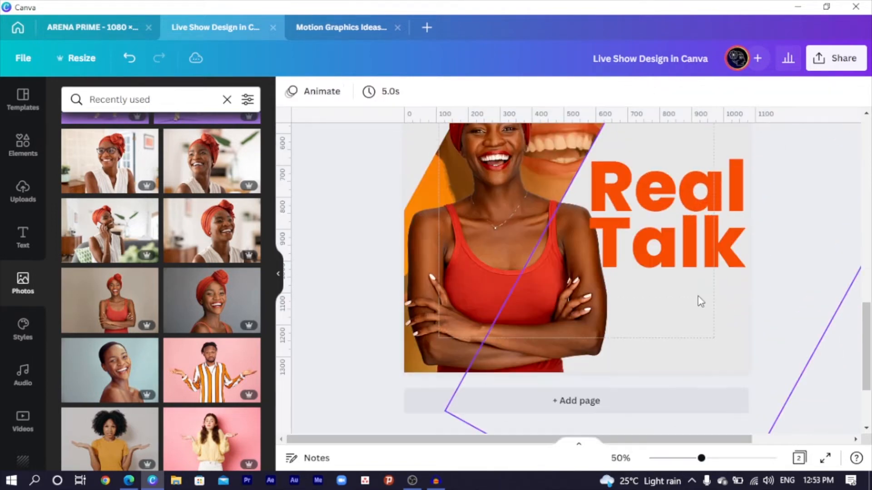
pyautogui.hotkey('ctrl', 'v')
pyautogui.moveTo(571, 192); pyautogui.dragTo(652, 292)
# Step: Flatten and widen the orange square into a thin bar under Real Talk
pyautogui.scroll(-3, 687, 418)
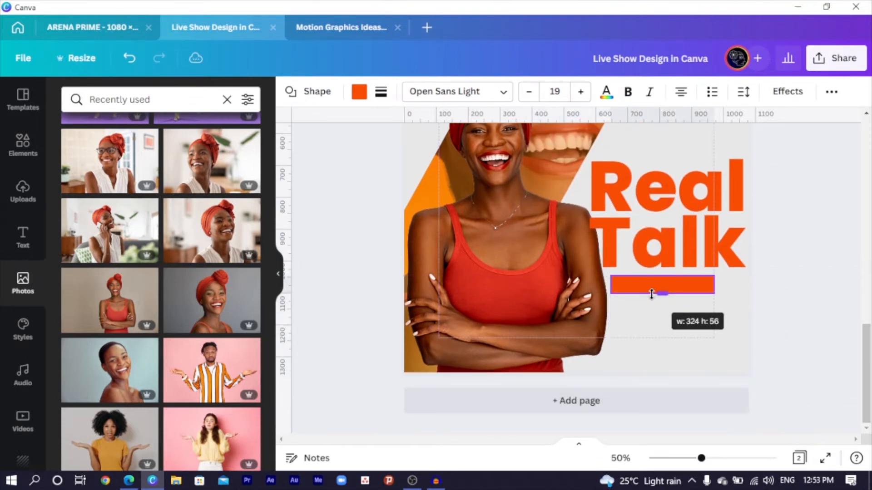
pyautogui.moveTo(713, 294); pyautogui.dragTo(748, 288)
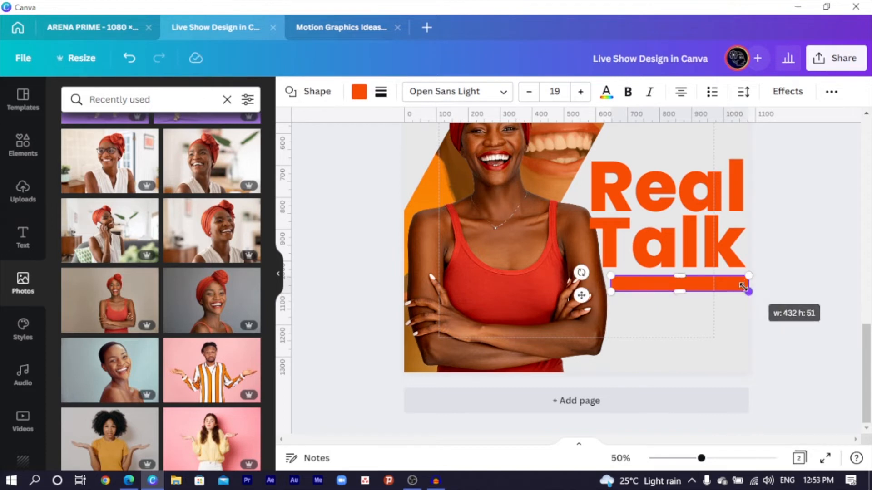
pyautogui.moveTo(609, 282); pyautogui.dragTo(599, 284)
pyautogui.click(794, 260)
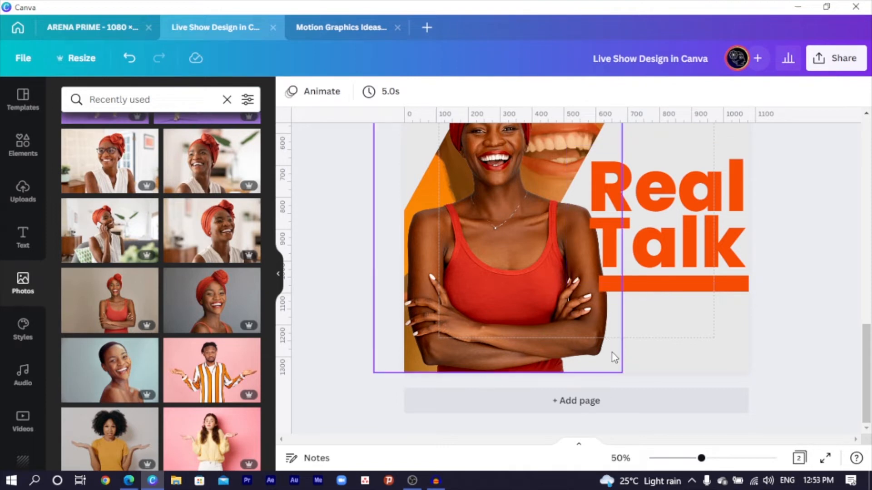
# Step: Add a paragraph text box on the orange bar and italicise the Real Talk heading
pyautogui.press('t')
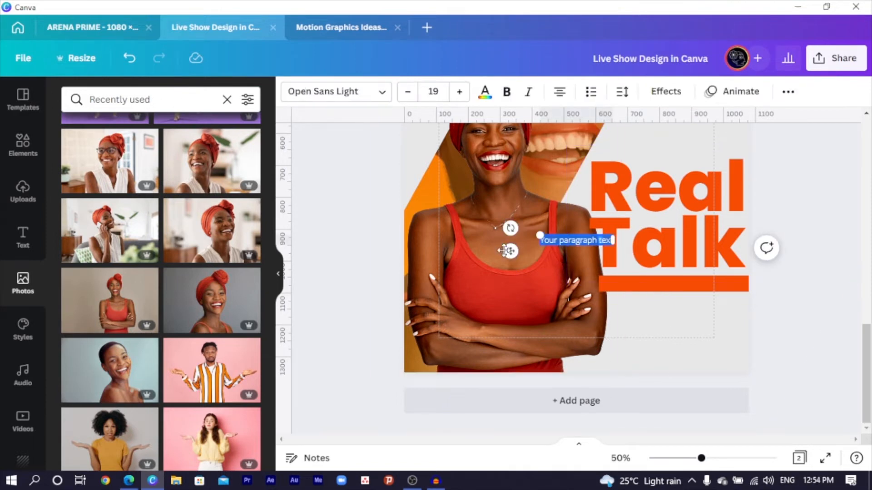
pyautogui.moveTo(506, 251); pyautogui.dragTo(618, 296)
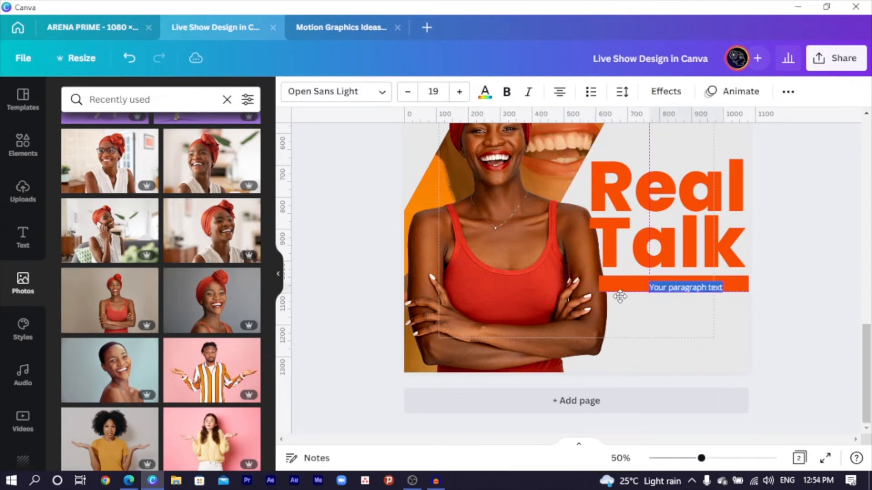
pyautogui.click(628, 237)
pyautogui.click(529, 93)
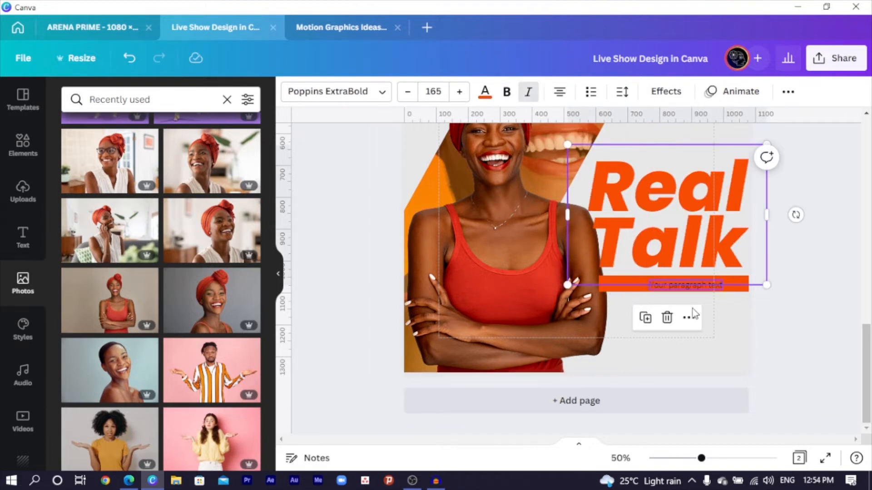
# Step: Set the new paragraph to Poppins Medium and replace its placeholder with the host credit
pyautogui.click(690, 292)
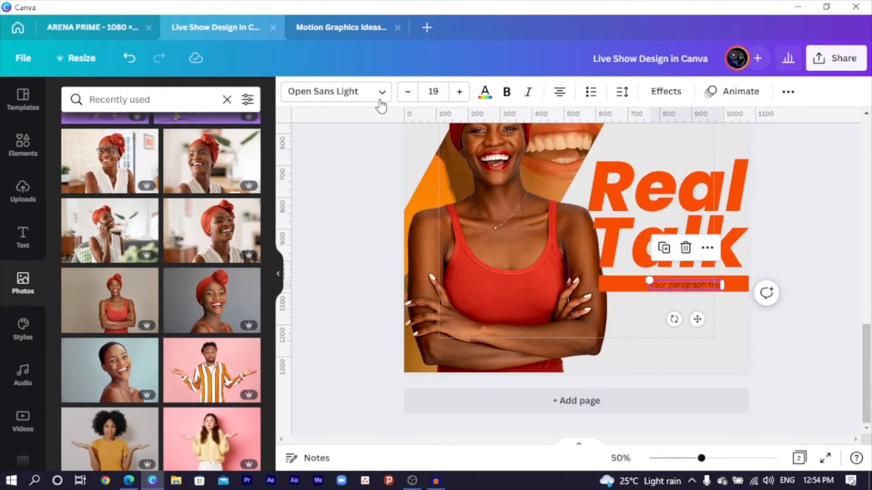
pyautogui.click(354, 93)
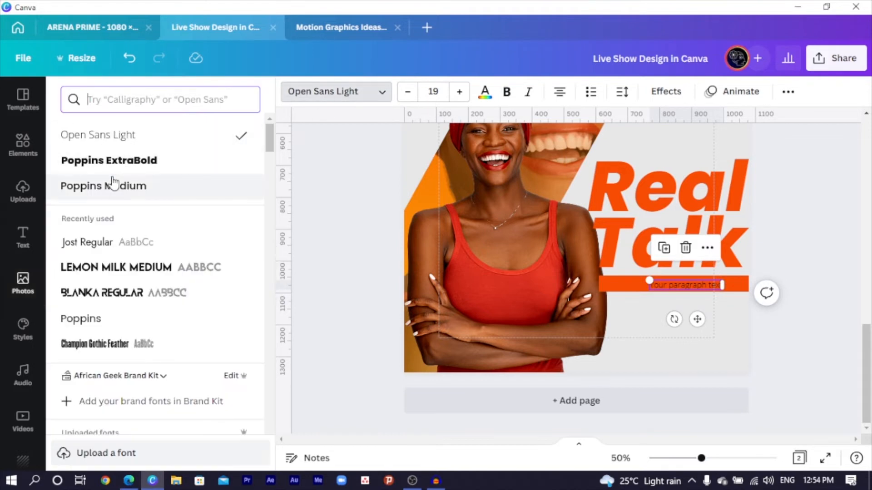
pyautogui.click(114, 186)
pyautogui.doubleClick(665, 289)
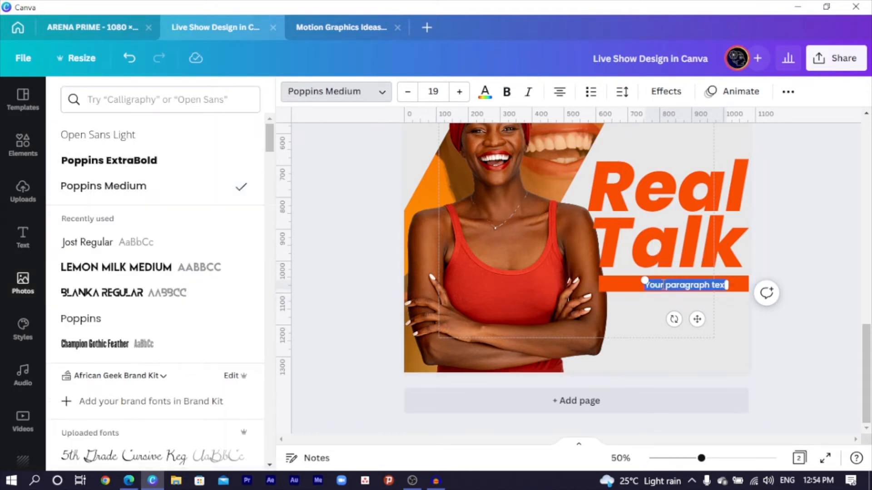
pyautogui.press('BackSpace')
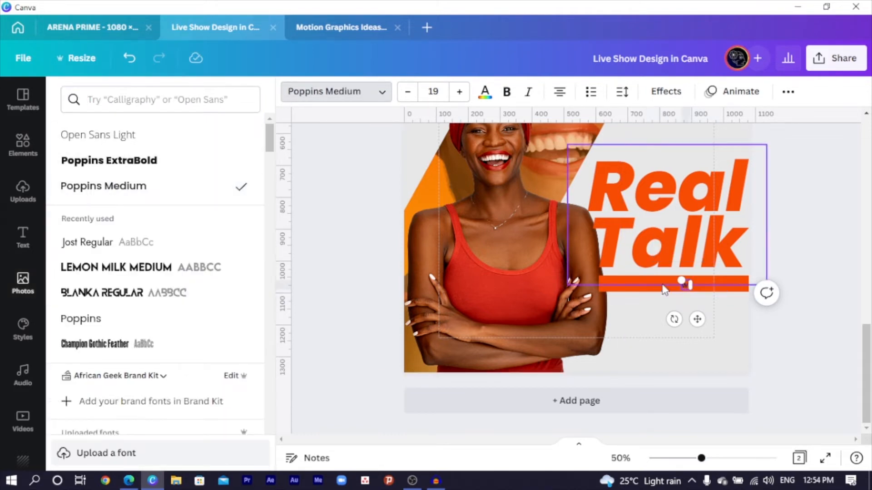
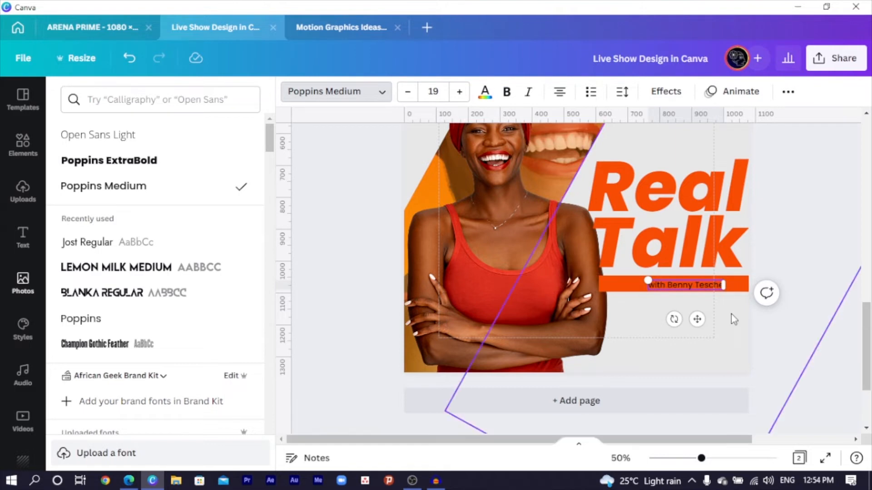
pyautogui.moveTo(669, 313); pyautogui.dragTo(650, 315)
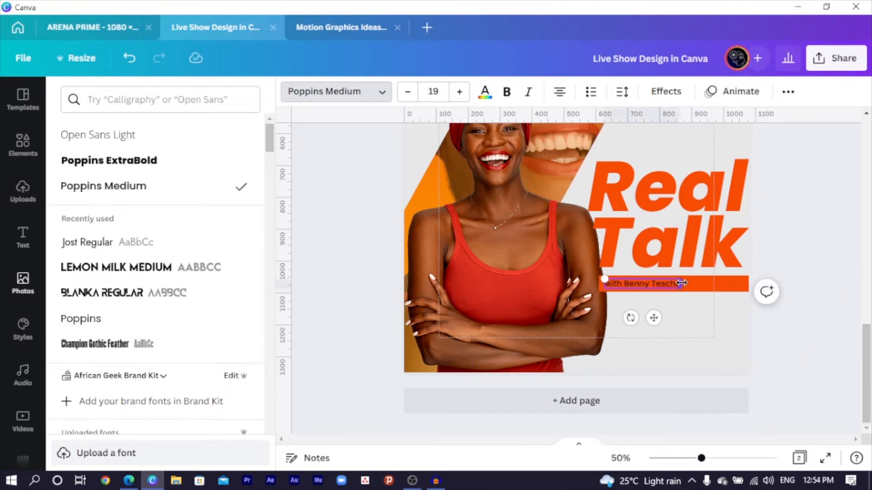
# Step: Enlarge the subtitle to 24, narrow the orange bar to fit, and move it under Talk
pyautogui.hotkey('ctrl', 'a')
pyautogui.click(460, 92)
pyautogui.click(459, 91)
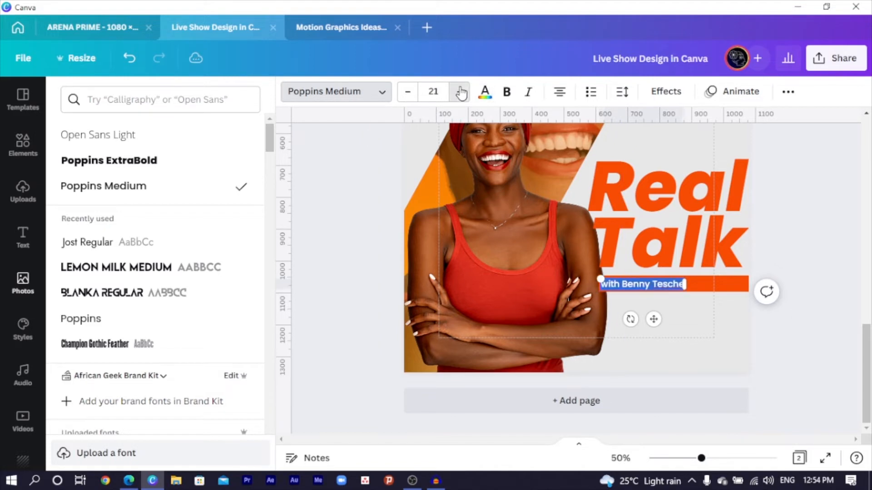
pyautogui.click(459, 92)
pyautogui.click(459, 92)
pyautogui.click(460, 91)
pyautogui.click(726, 285)
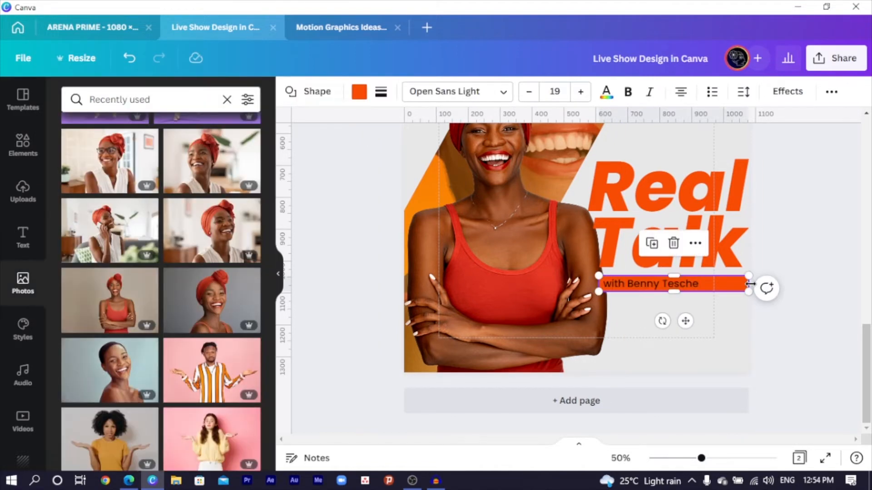
pyautogui.moveTo(749, 284); pyautogui.dragTo(705, 283)
pyautogui.click(672, 286)
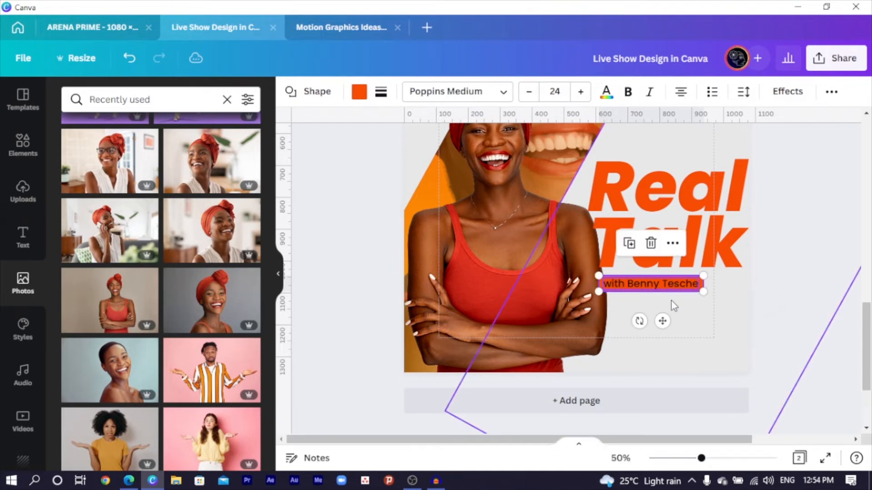
pyautogui.moveTo(663, 321); pyautogui.dragTo(702, 314)
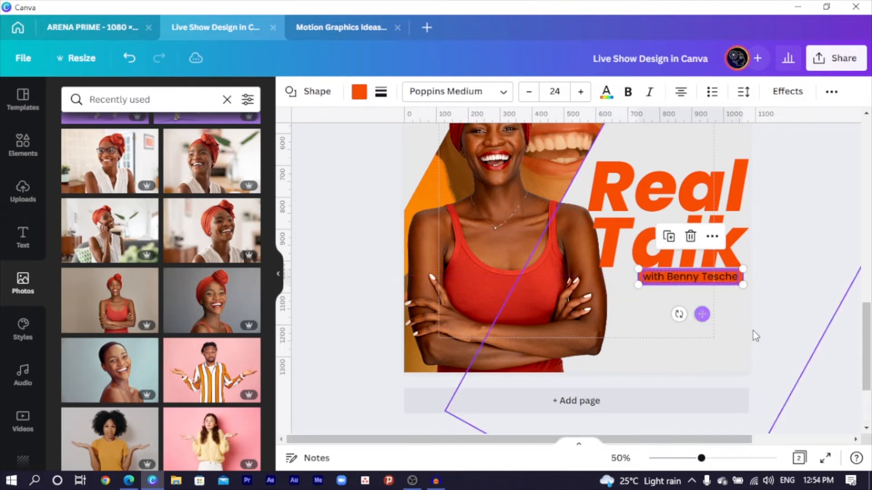
pyautogui.click(787, 346)
# Step: Make the host-credit subtitle text white
pyautogui.click(681, 276)
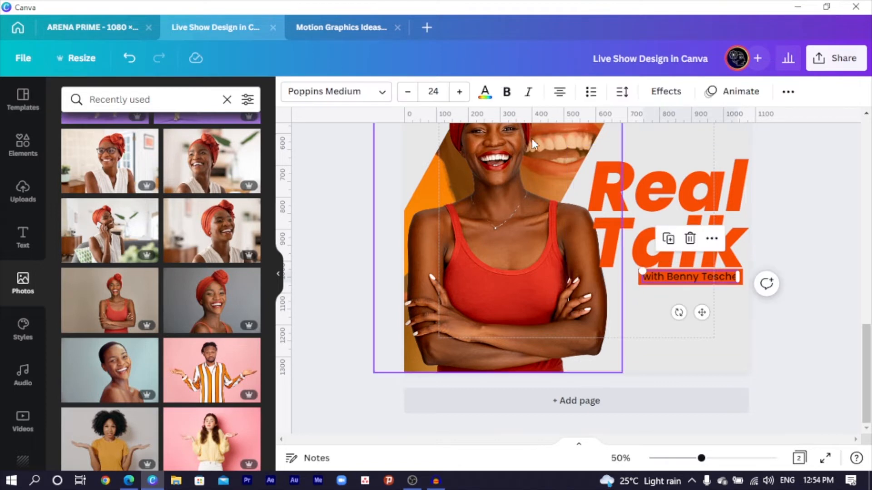
pyautogui.click(485, 93)
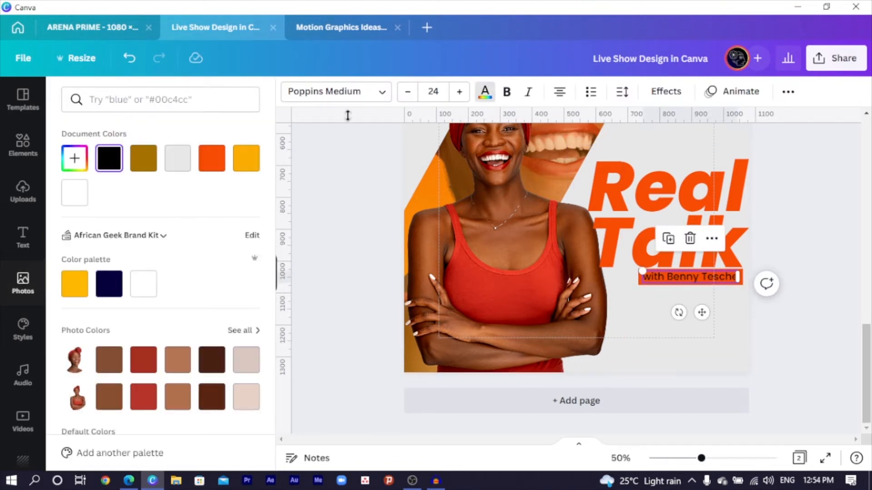
pyautogui.click(181, 162)
pyautogui.click(774, 324)
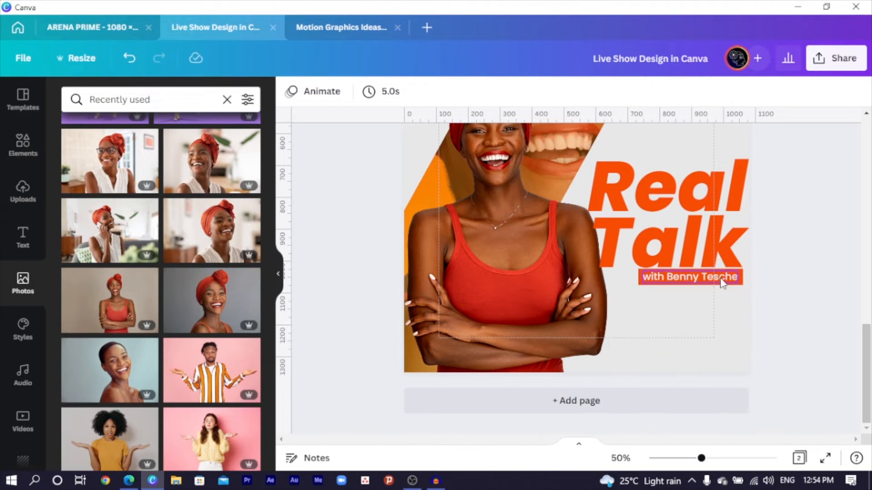
# Step: Lock the diagonal background shape and the woman's photo in place
pyautogui.click(695, 141)
pyautogui.click(829, 92)
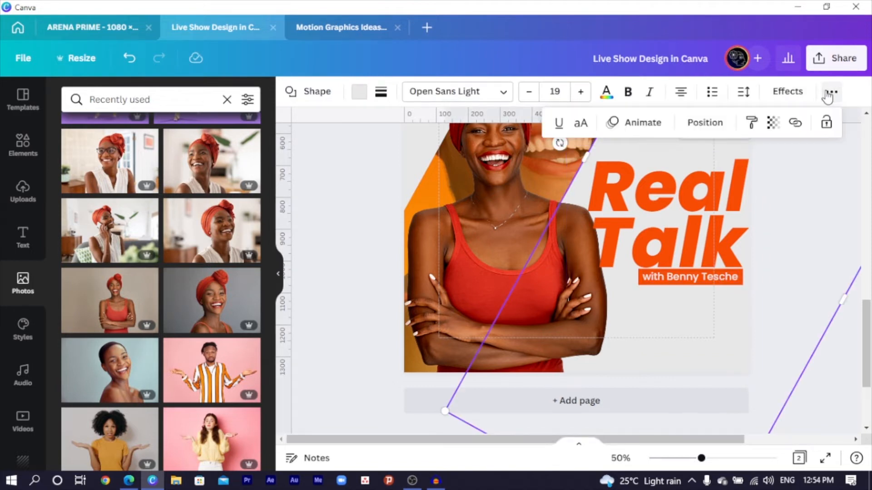
pyautogui.click(827, 124)
pyautogui.scroll(3, 652, 155)
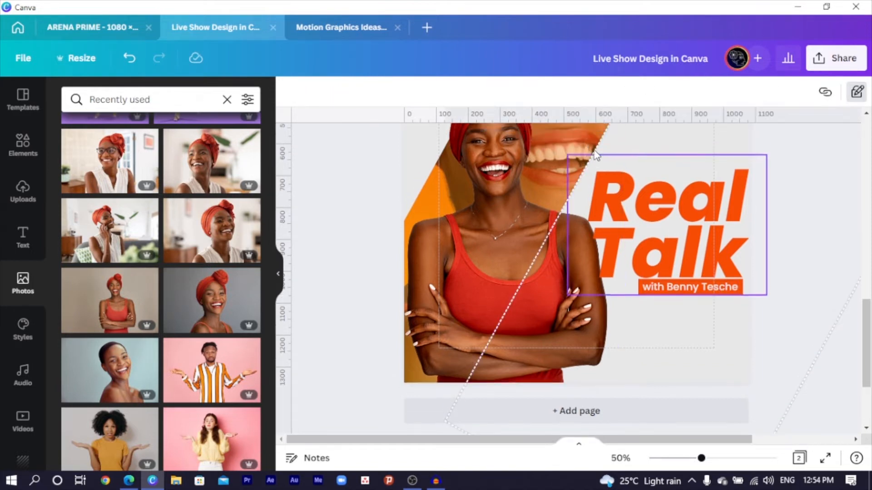
pyautogui.click(630, 146)
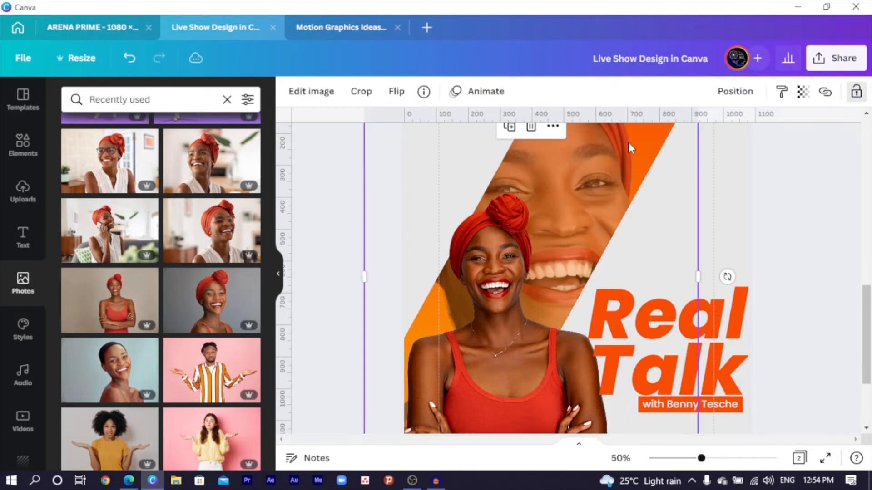
pyautogui.click(854, 96)
# Step: Rotate the whole Real Talk title group vertical along the right edge, then zoom out
pyautogui.moveTo(838, 259); pyautogui.dragTo(590, 411)
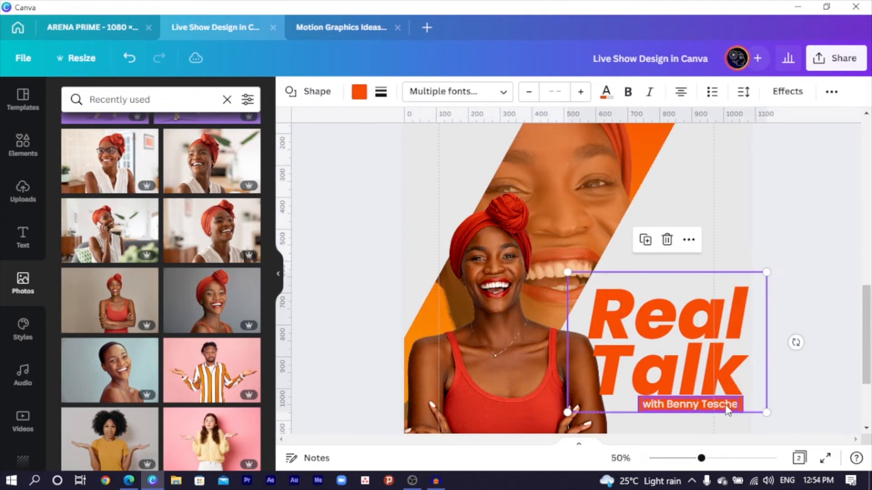
pyautogui.moveTo(793, 316); pyautogui.dragTo(664, 168)
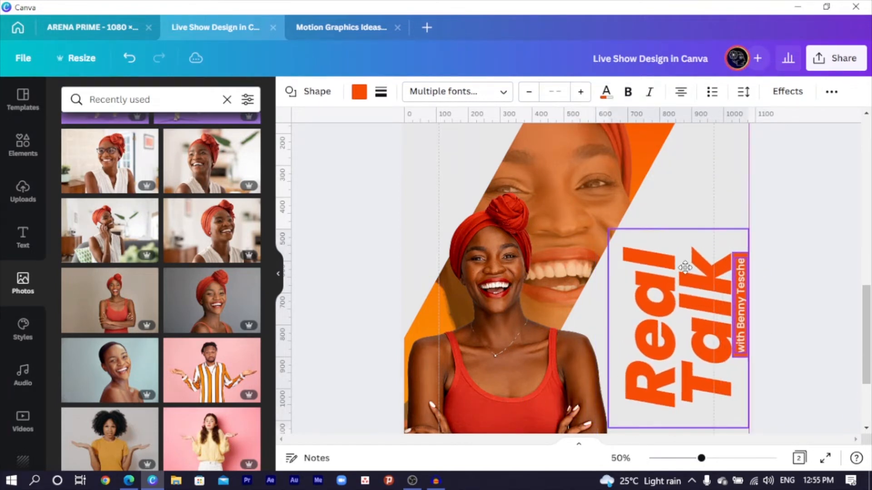
pyautogui.press('Escape')
pyautogui.hotkey('ctrl', '-')
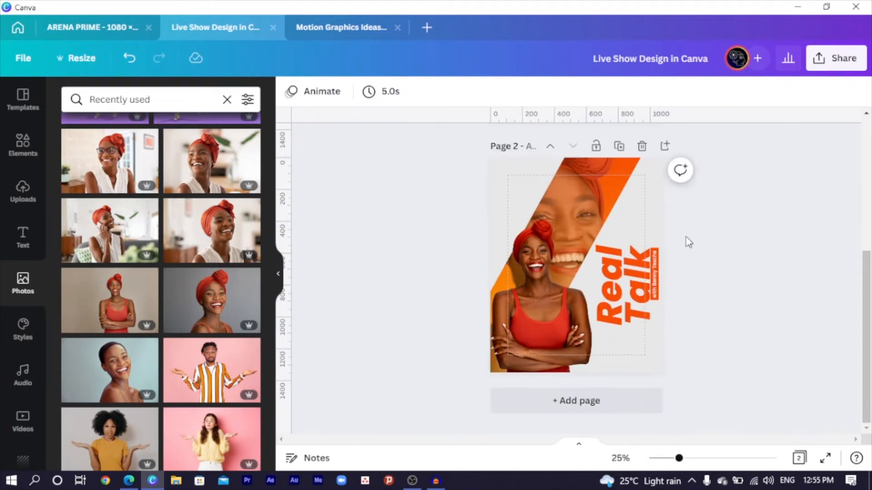
# Step: Place a new text box below the vertical Talk title, then switch to the web browser
pyautogui.moveTo(655, 206); pyautogui.dragTo(692, 192)
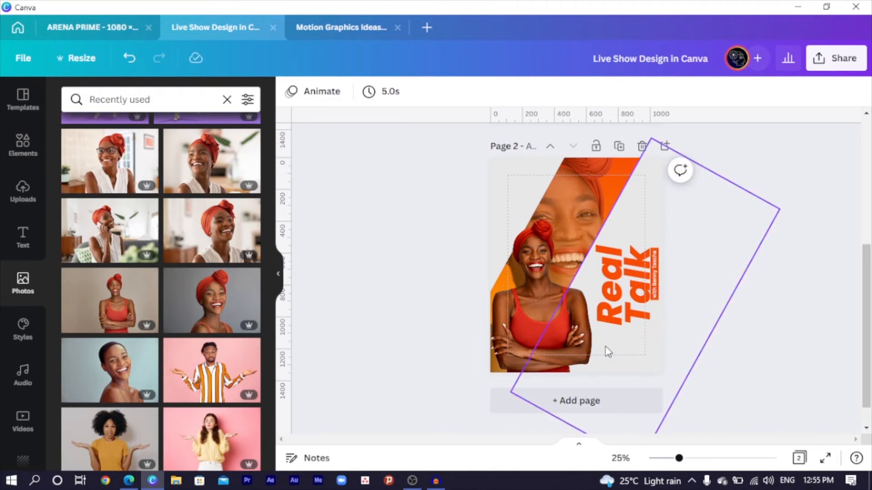
pyautogui.press('t')
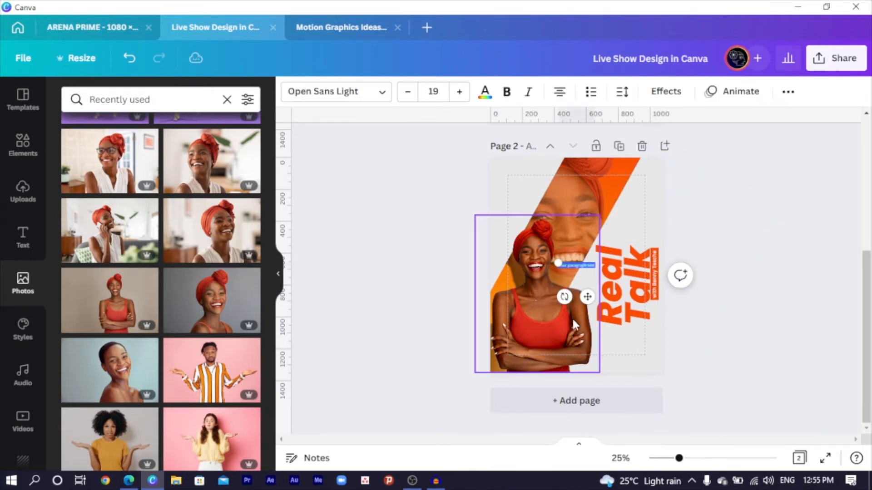
pyautogui.moveTo(586, 296); pyautogui.dragTo(631, 366)
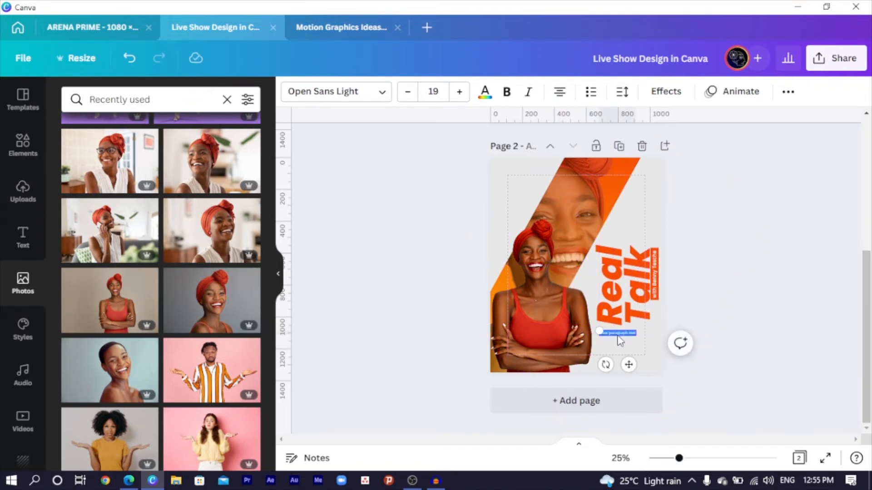
pyautogui.click(620, 339)
pyautogui.hotkey('alt', 'Tab')
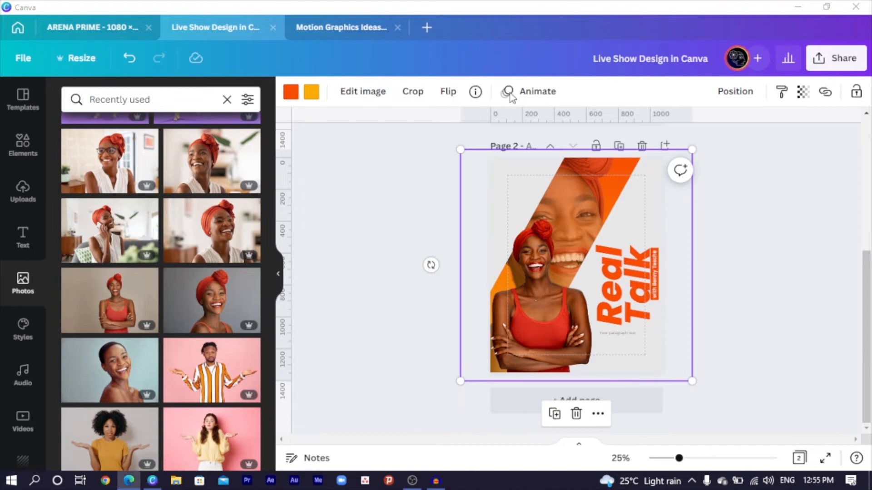
pyautogui.click(318, 27)
# Step: Load dummytextgenerator.com, copy its generated lorem ipsum paragraph, and close the browser
pyautogui.write('dummy')
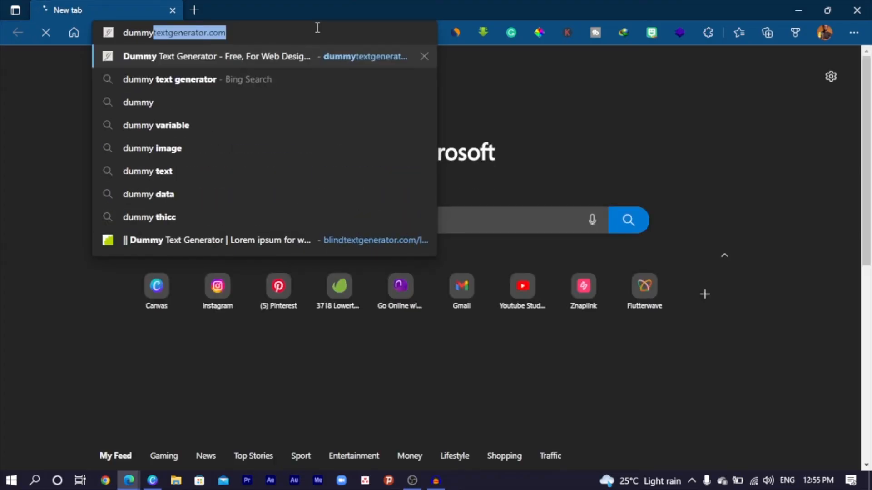
pyautogui.press('Return')
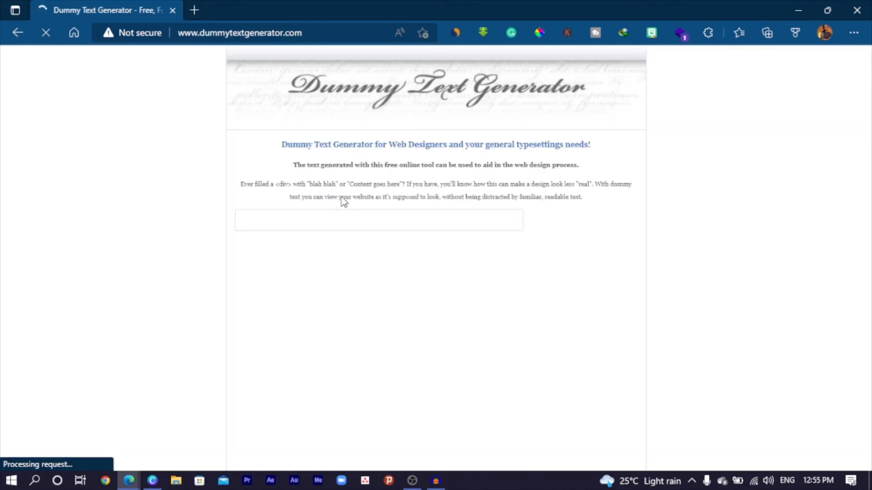
pyautogui.scroll(-4, 422, 271)
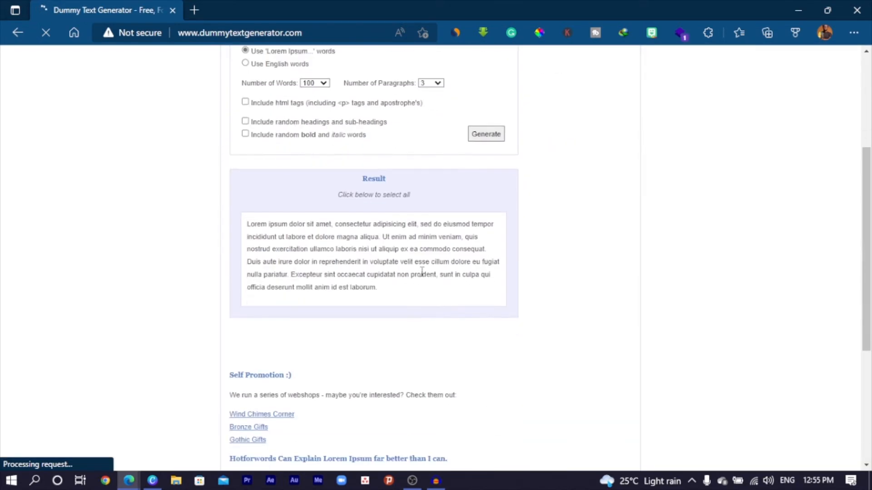
pyautogui.click(416, 230)
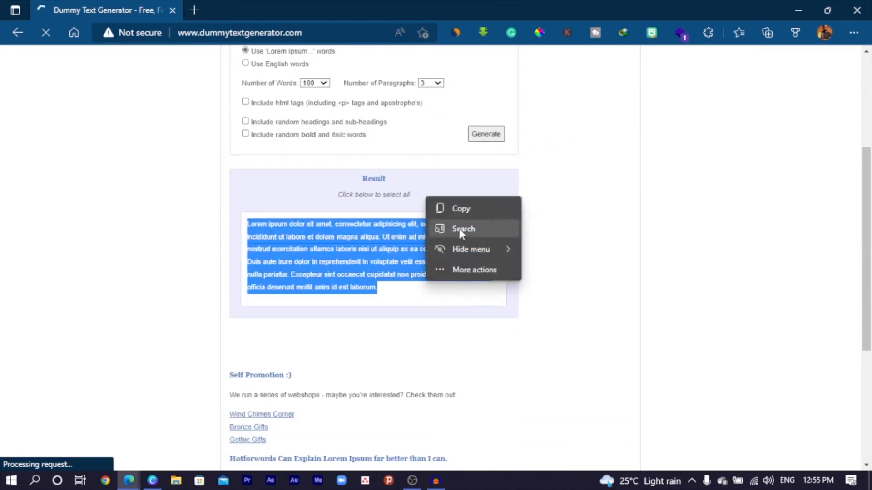
pyautogui.click(457, 209)
pyautogui.click(856, 10)
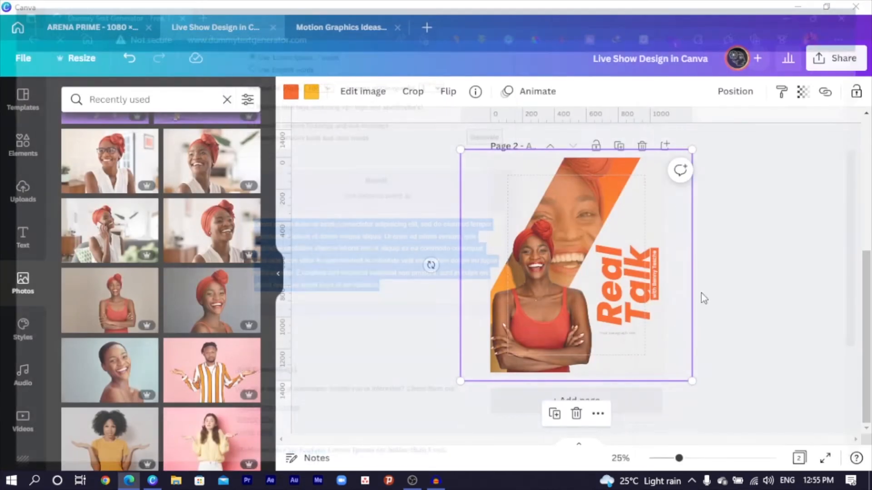
# Step: Paste the lorem ipsum into the text box and cut everything after "magna aliqua."
pyautogui.doubleClick(610, 333)
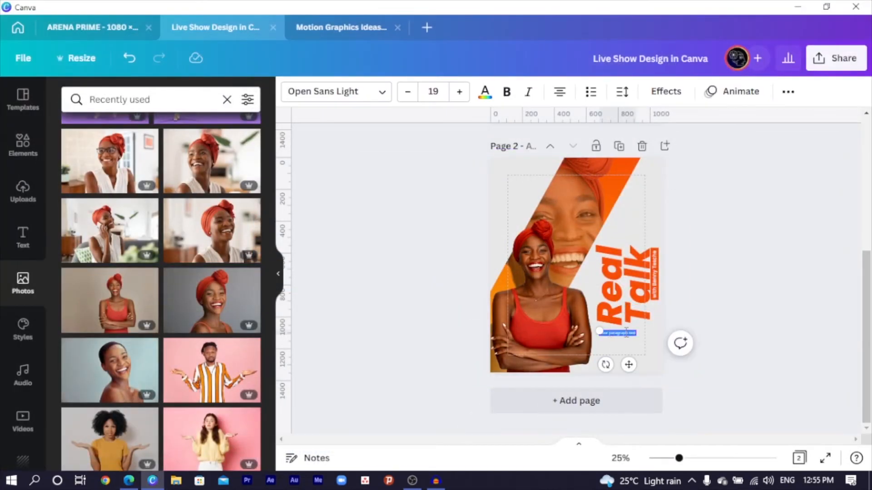
pyautogui.hotkey('ctrl', 'v')
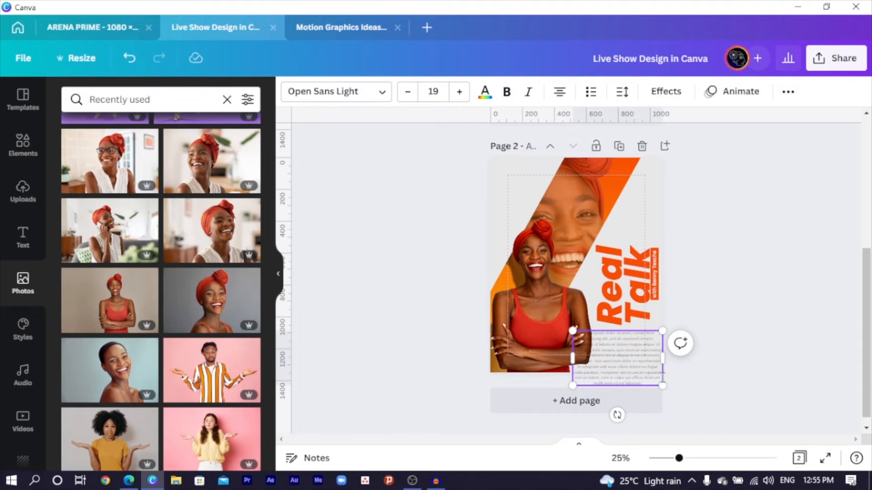
pyautogui.moveTo(652, 381); pyautogui.dragTo(627, 345)
pyautogui.press('BackSpace')
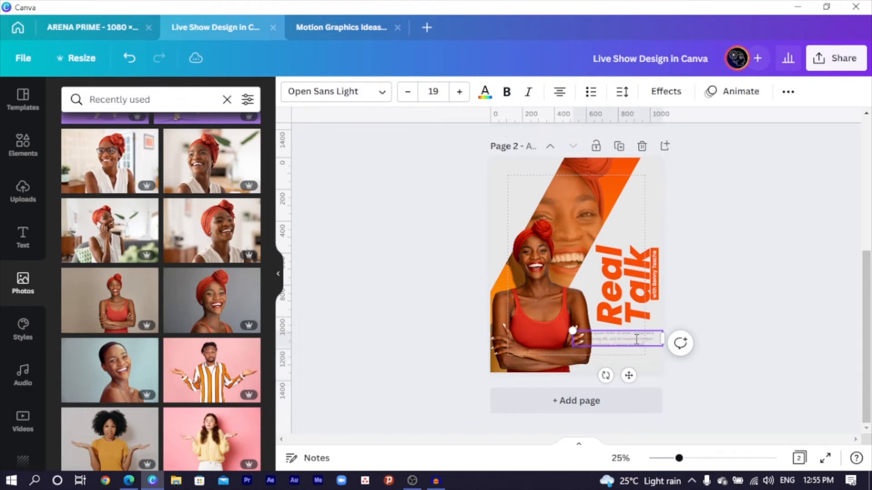
# Step: Make the blurb text orange in Poppins Medium
pyautogui.hotkey('ctrl', 'a')
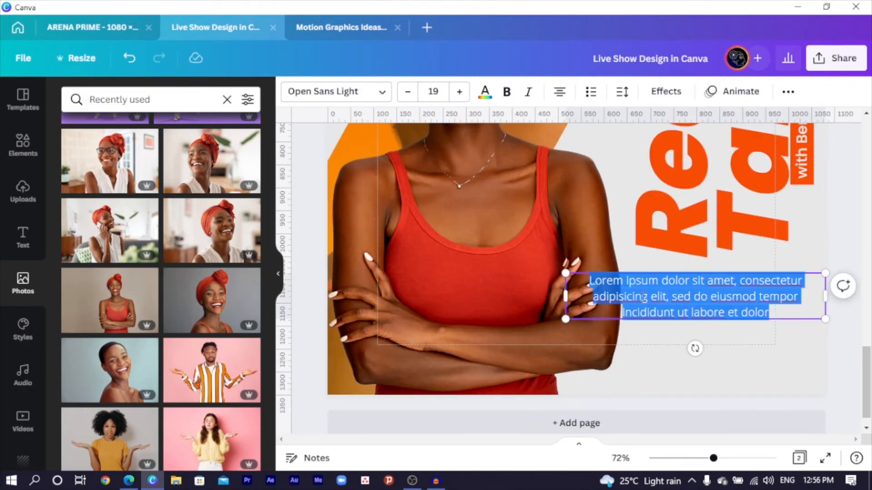
pyautogui.click(485, 92)
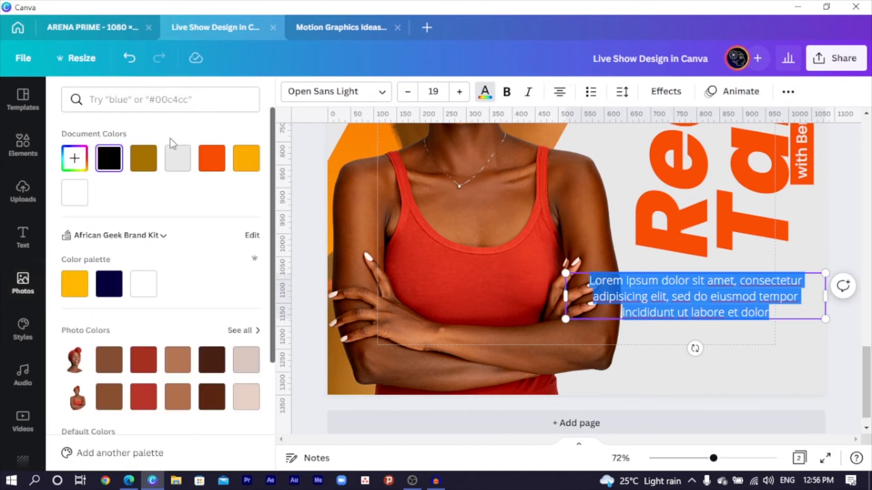
pyautogui.click(217, 163)
pyautogui.click(336, 92)
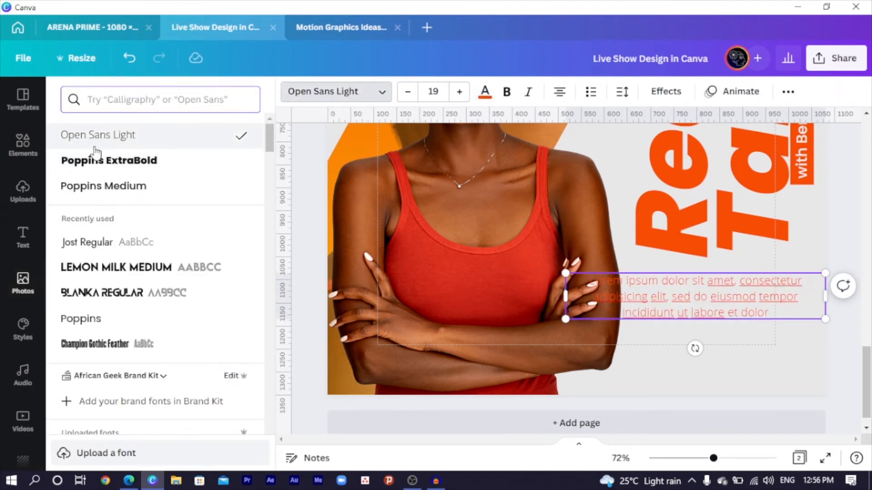
pyautogui.click(103, 186)
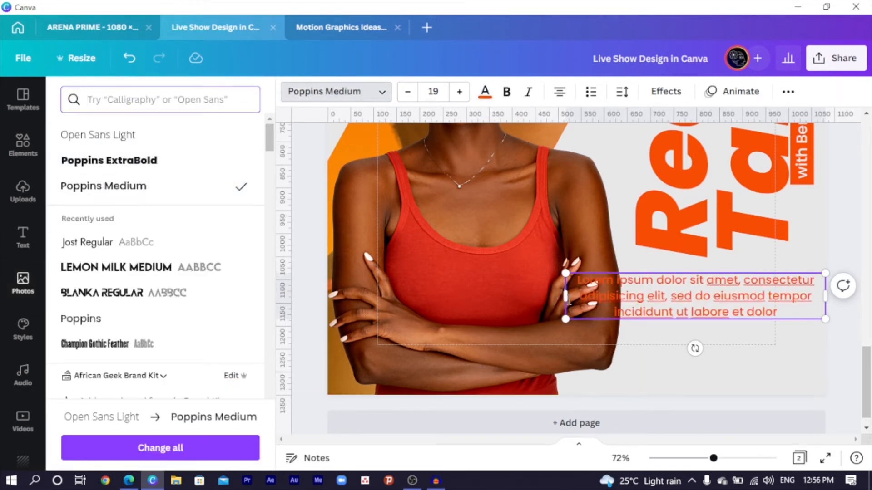
# Step: Narrow the blurb box, left-align it, and delete its trailing last line
pyautogui.moveTo(563, 299); pyautogui.dragTo(683, 313)
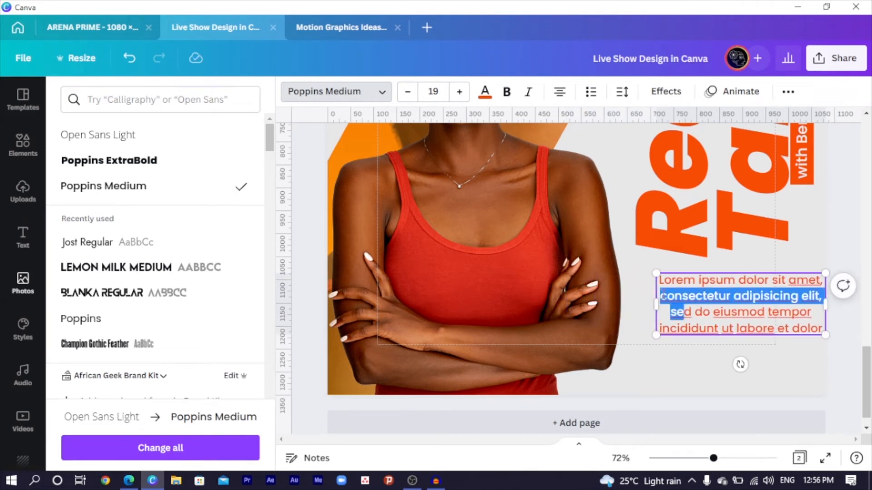
pyautogui.press('Escape')
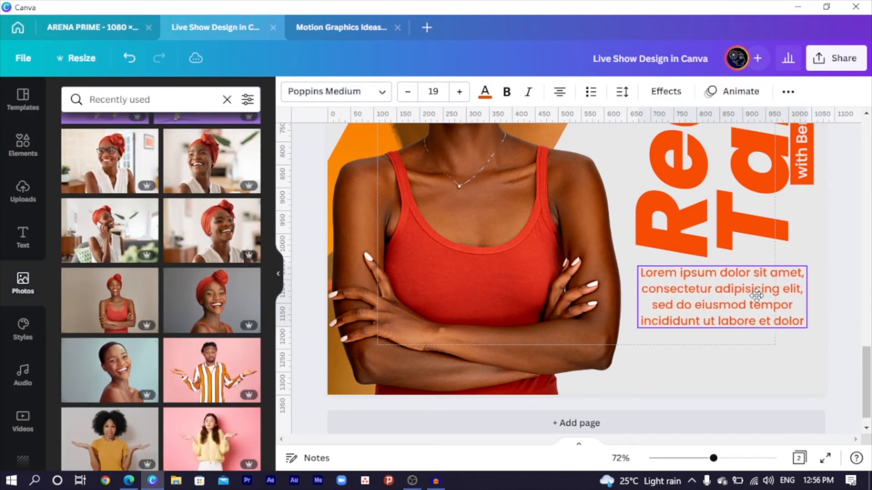
pyautogui.click(559, 94)
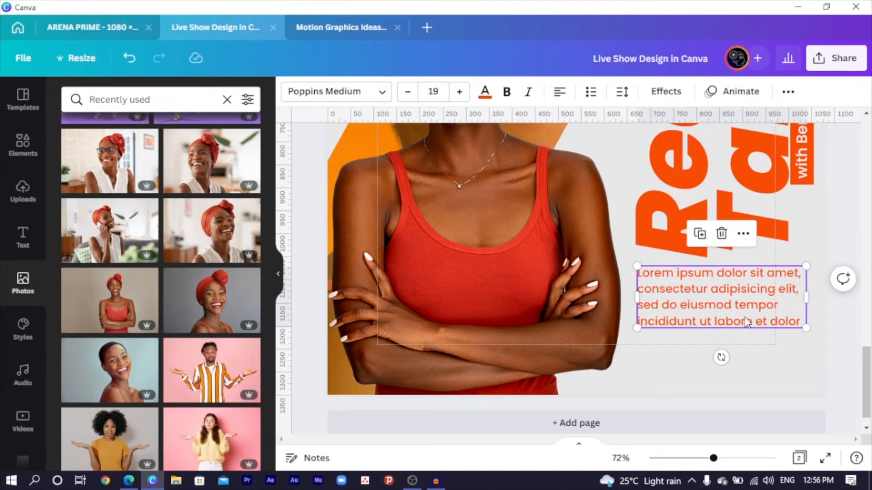
pyautogui.click(790, 322)
pyautogui.moveTo(780, 309); pyautogui.dragTo(803, 321)
pyautogui.press('BackSpace')
pyautogui.press('BackSpace')
pyautogui.press('BackSpace')
pyautogui.press('BackSpace')
pyautogui.press('BackSpace')
pyautogui.press('BackSpace')
pyautogui.press('BackSpace')
pyautogui.press('BackSpace')
pyautogui.press('BackSpace')
pyautogui.press('BackSpace')
pyautogui.press('BackSpace')
pyautogui.press('BackSpace')
pyautogui.press('BackSpace')
pyautogui.press('BackSpace')
pyautogui.press('BackSpace')
pyautogui.press('BackSpace')
pyautogui.press('BackSpace')
pyautogui.press('BackSpace')
pyautogui.press('BackSpace')
pyautogui.press('BackSpace')
pyautogui.press('BackSpace')
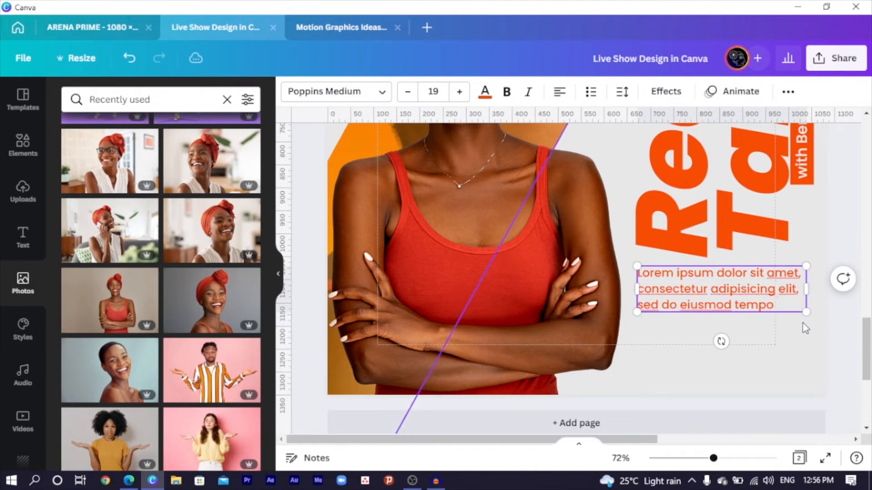
# Step: Duplicate the Real Talk title, turn it horizontal, and shrink it over the woman's torso
pyautogui.click(779, 338)
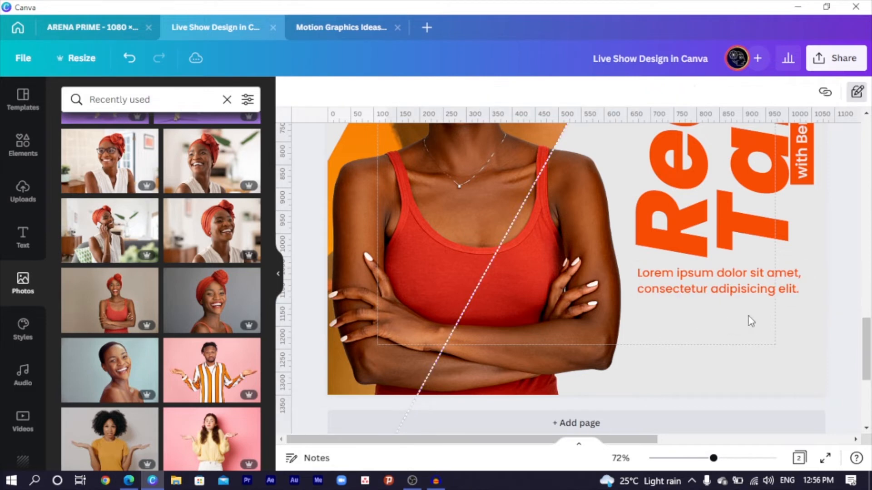
pyautogui.scroll(2, 579, 244)
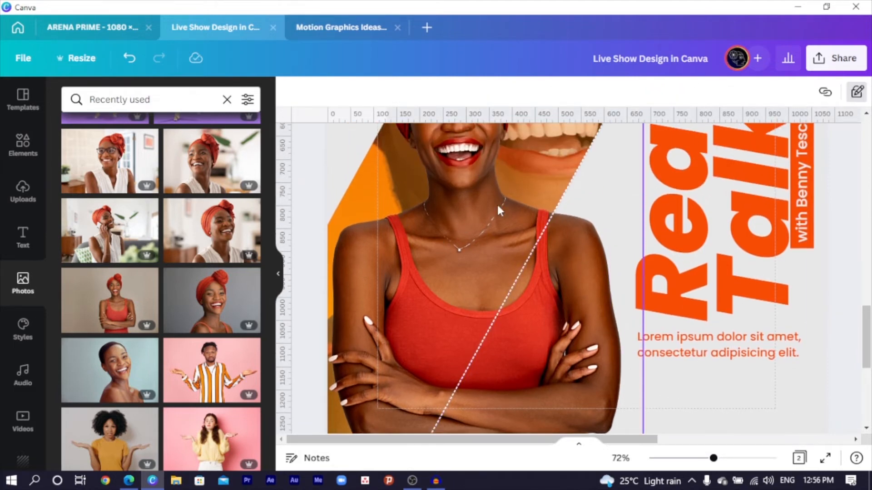
pyautogui.click(750, 275)
pyautogui.hotkey('ctrl', 'd')
pyautogui.moveTo(767, 290); pyautogui.dragTo(535, 275)
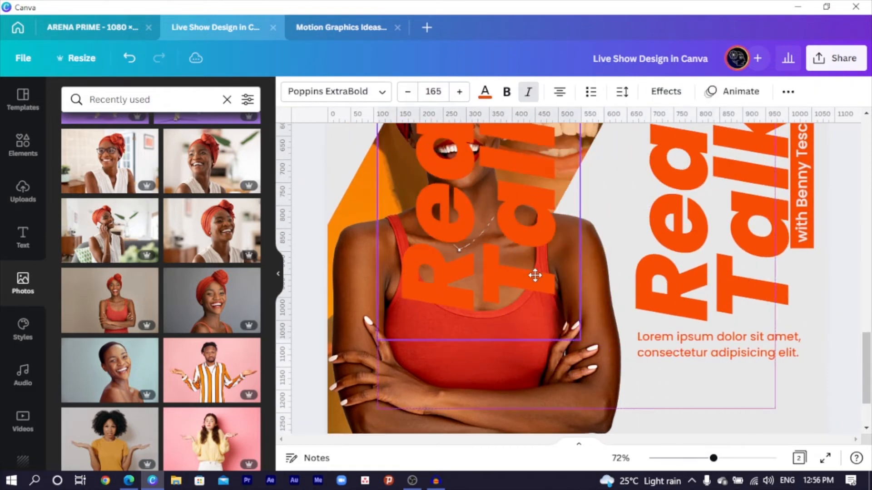
pyautogui.moveTo(608, 195); pyautogui.dragTo(463, 325)
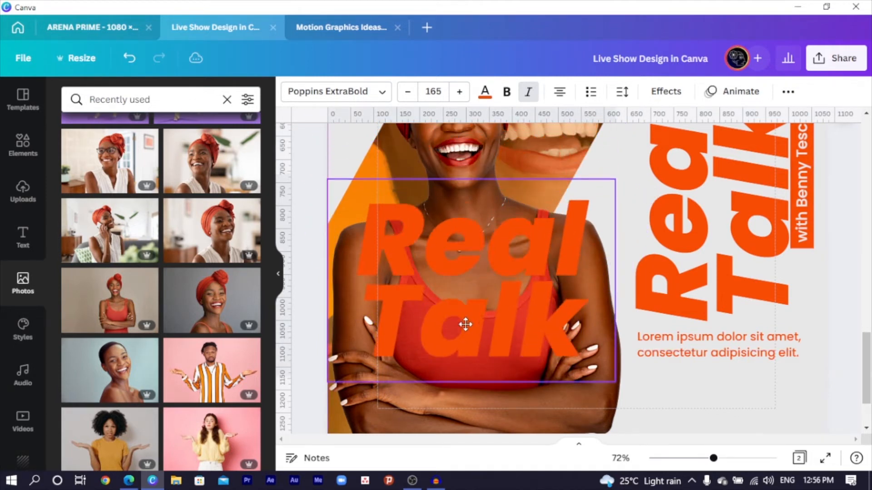
pyautogui.moveTo(622, 195); pyautogui.dragTo(529, 268)
pyautogui.moveTo(540, 306); pyautogui.dragTo(511, 281)
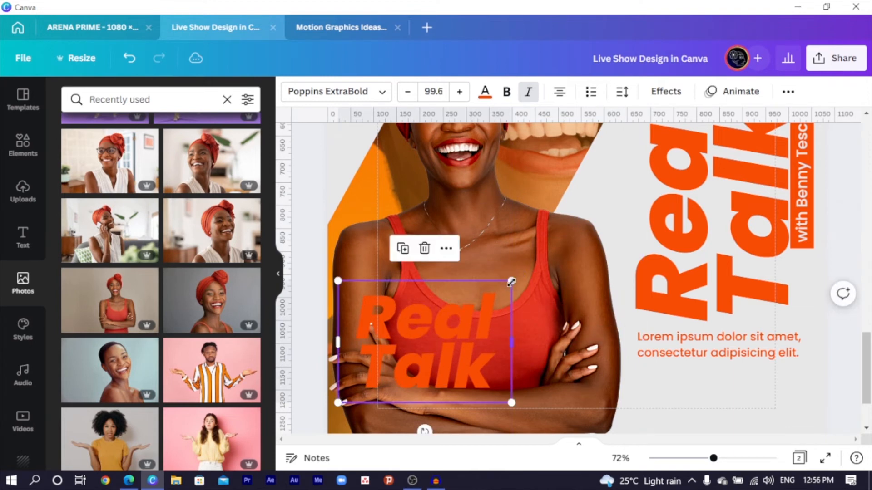
pyautogui.scroll(-2, 511, 281)
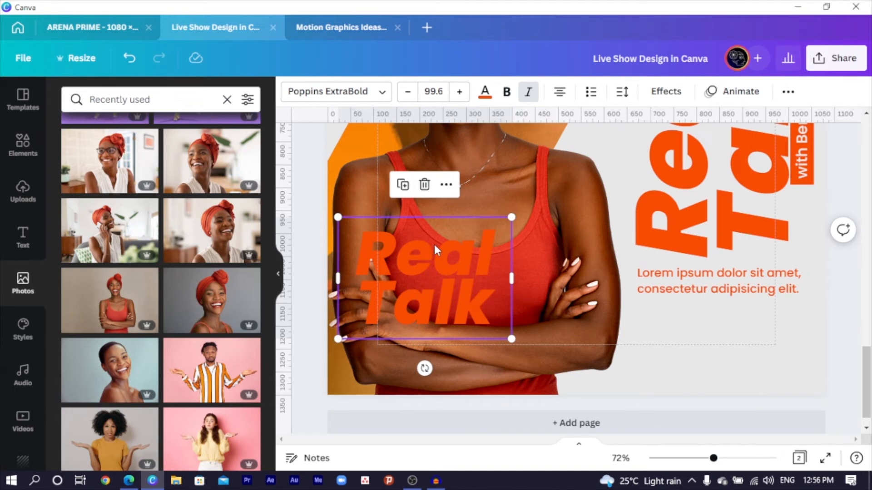
# Step: Change the smaller Real Talk copy's colour from orange to white
pyautogui.click(485, 92)
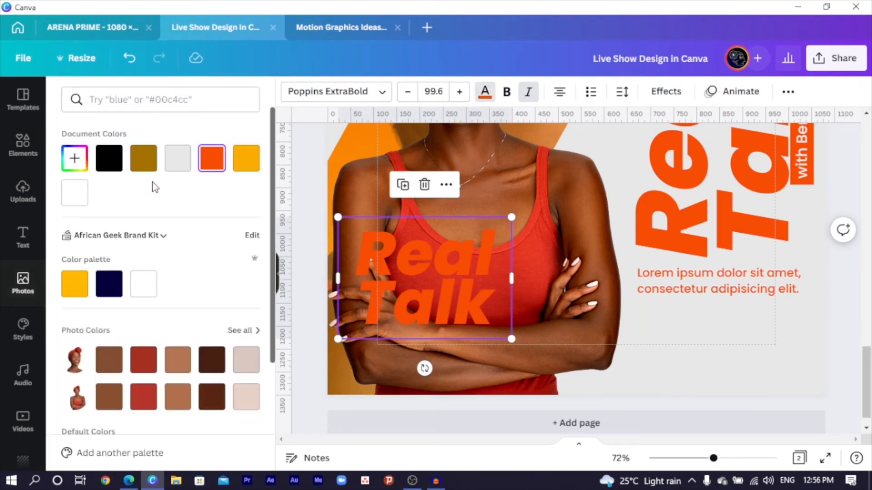
pyautogui.click(72, 193)
pyautogui.scroll(2, 525, 342)
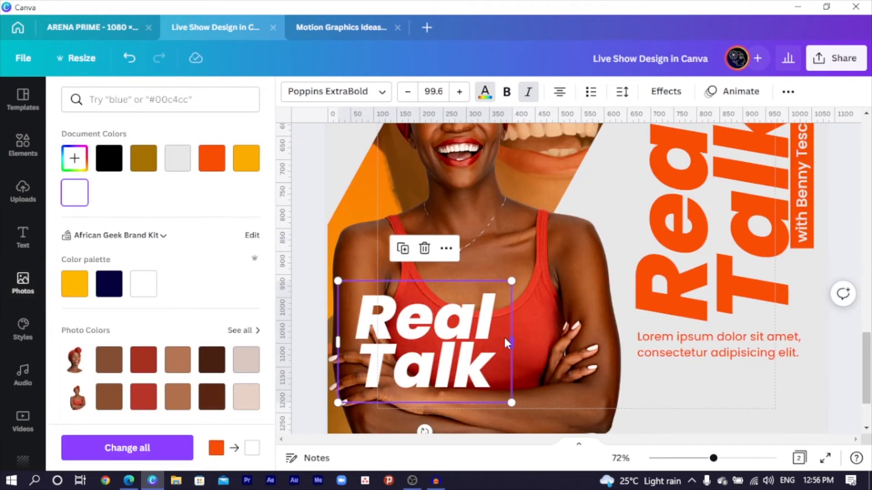
pyautogui.scroll(5, 478, 349)
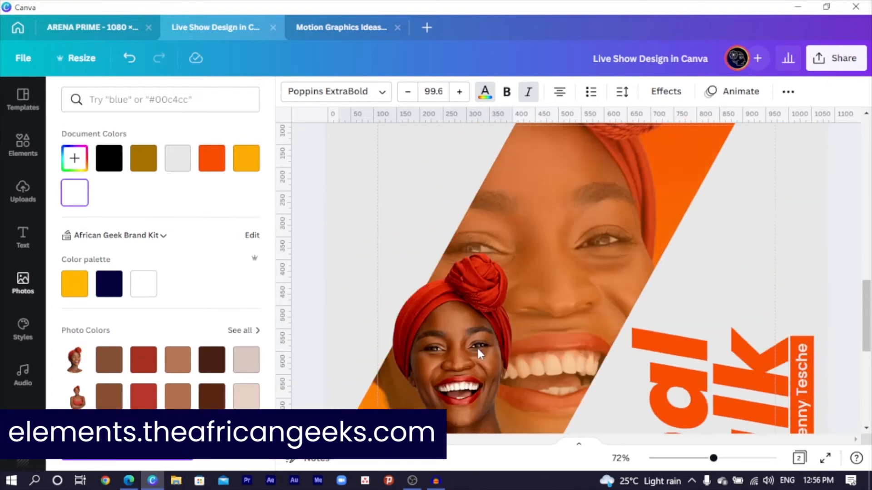
pyautogui.scroll(3, 447, 252)
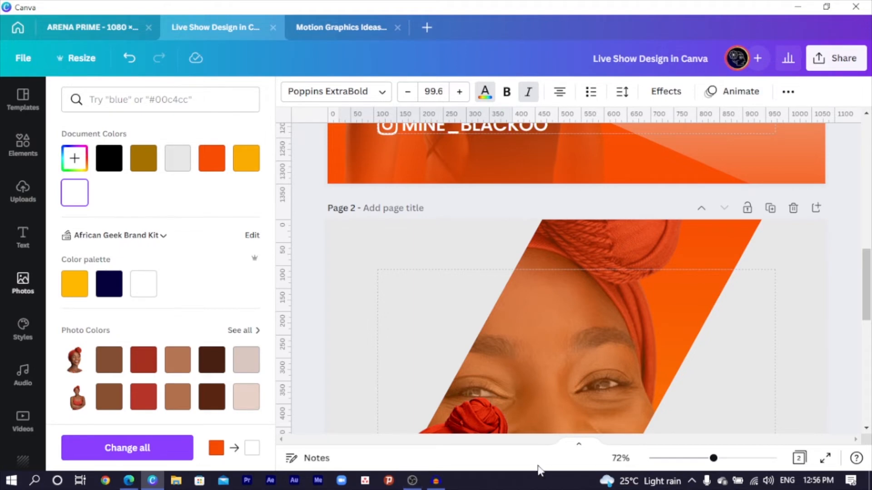
pyautogui.scroll(3, 587, 404)
pyautogui.click(700, 281)
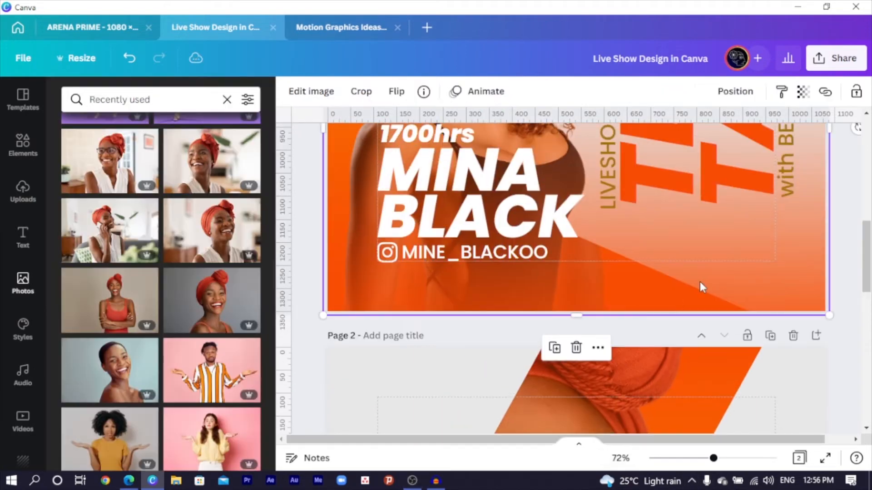
pyautogui.scroll(-5, 690, 309)
pyautogui.hotkey('ctrl', 'z')
pyautogui.scroll(-5, 638, 357)
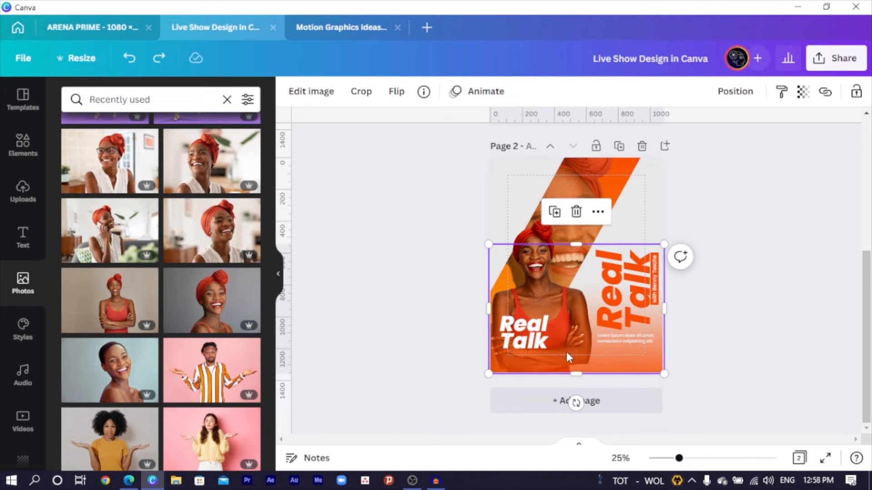
pyautogui.click(313, 94)
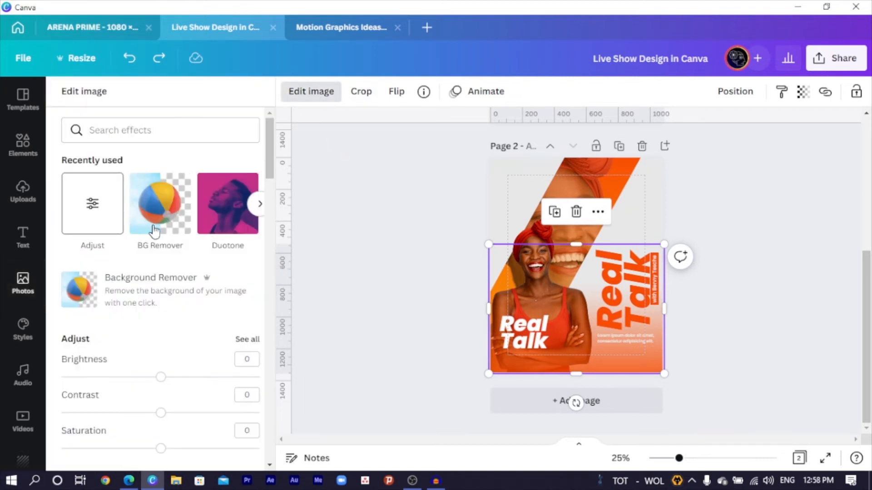
pyautogui.click(228, 205)
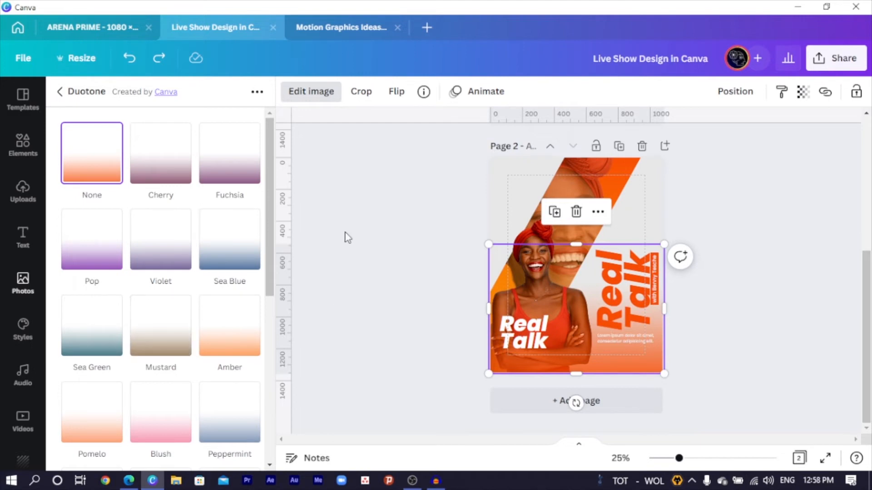
pyautogui.press('Escape')
# Step: Replace the small Real Talk text with the host's name, widened and left-aligned
pyautogui.click(536, 340)
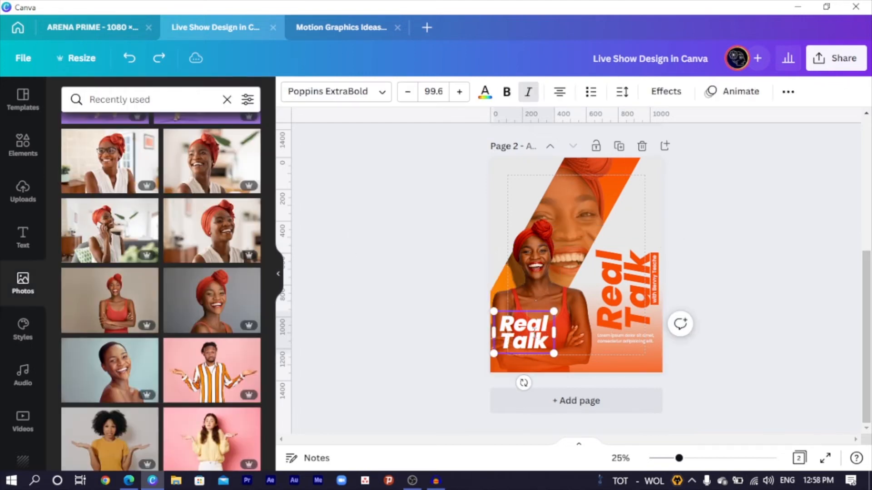
pyautogui.click(536, 340)
pyautogui.scroll(3, 522, 327)
pyautogui.scroll(-3, 503, 314)
pyautogui.scroll(-1, 503, 314)
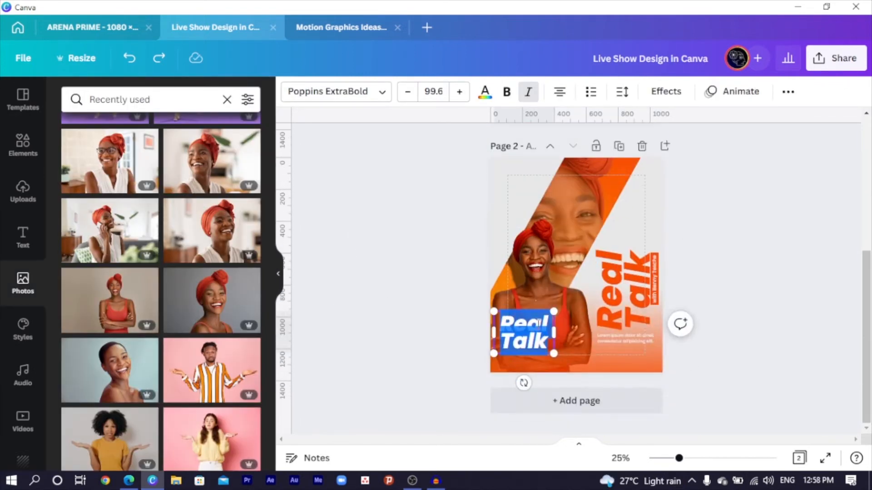
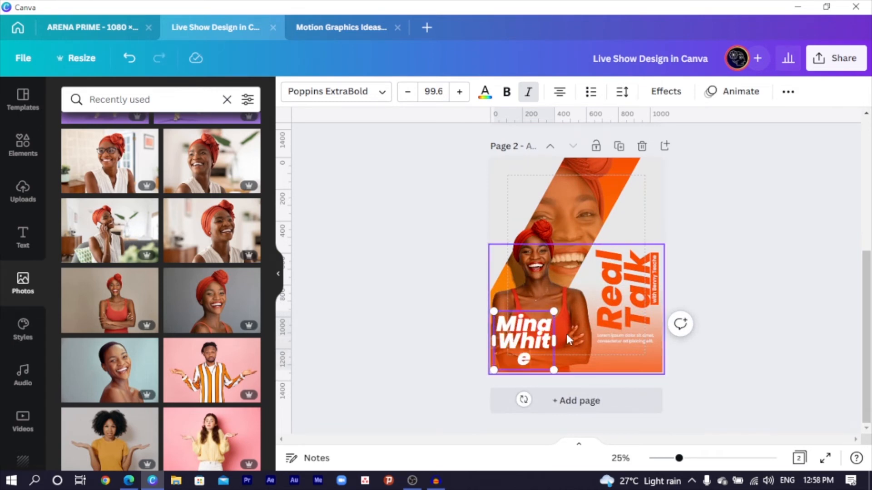
pyautogui.moveTo(559, 334); pyautogui.dragTo(565, 334)
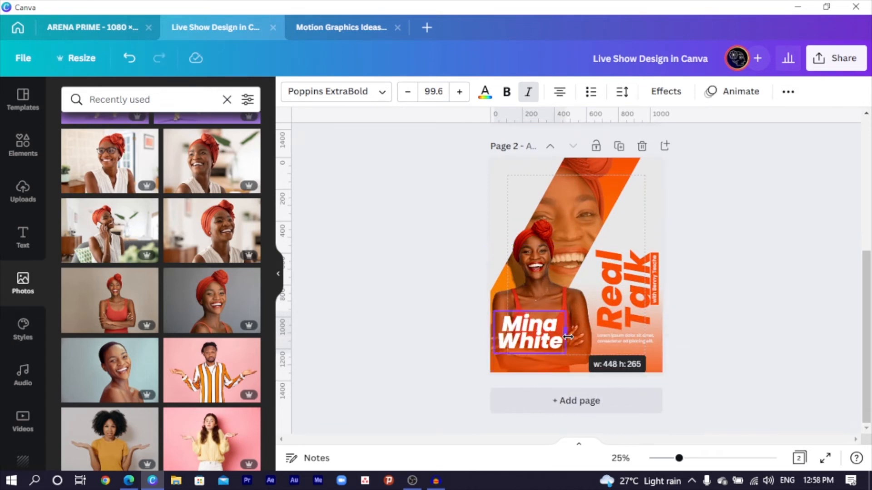
pyautogui.hotkey('ctrl', 'a')
pyautogui.click(561, 97)
# Step: Reposition the name and set a copy of it in Poppins Medium
pyautogui.click(407, 390)
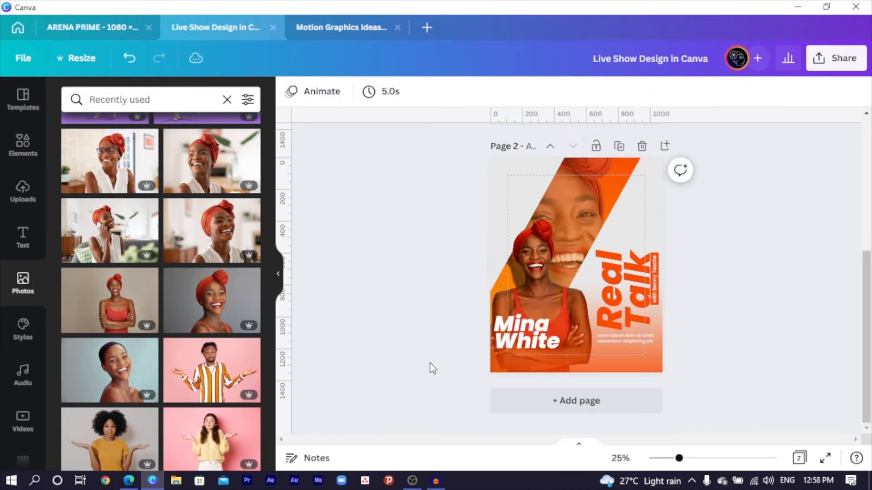
pyautogui.moveTo(528, 346); pyautogui.dragTo(535, 345)
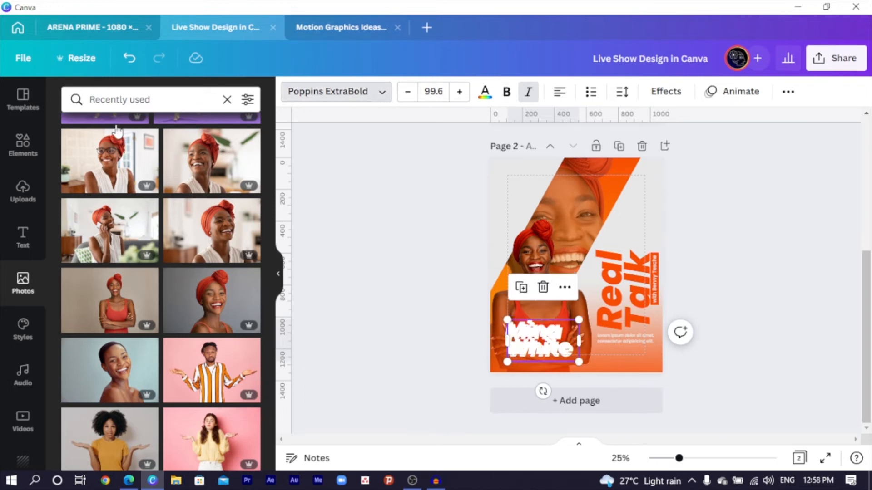
pyautogui.hotkey('ctrl', 'shift', 'f')
pyautogui.click(113, 161)
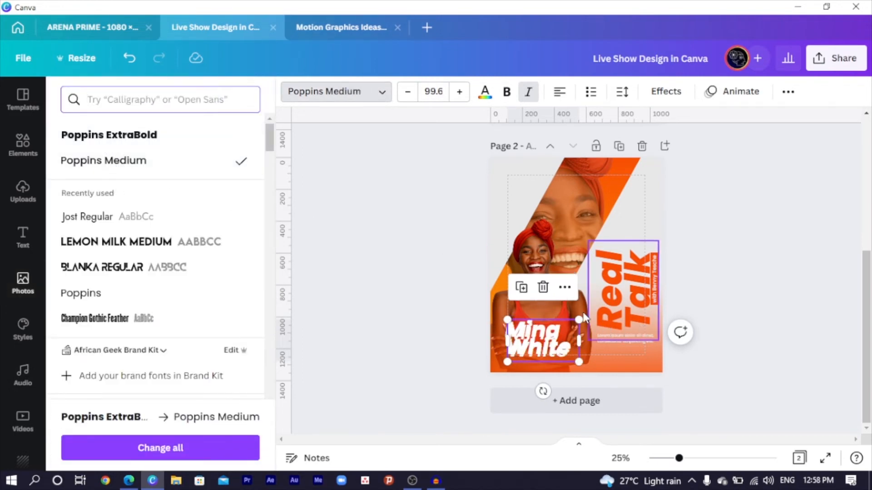
# Step: Shrink the copied name, move it under the big name, and retype it as the social handle at 26.6
pyautogui.moveTo(579, 320); pyautogui.dragTo(595, 355)
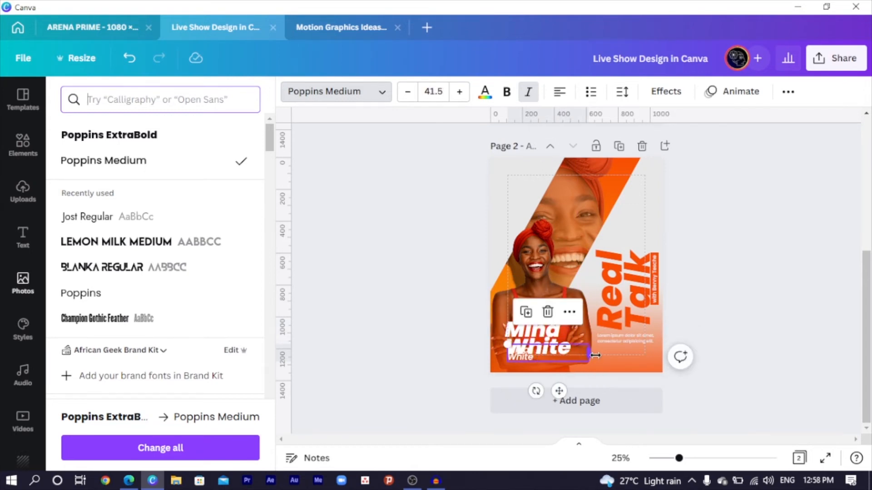
pyautogui.press('Escape')
pyautogui.scroll(4, 482, 301)
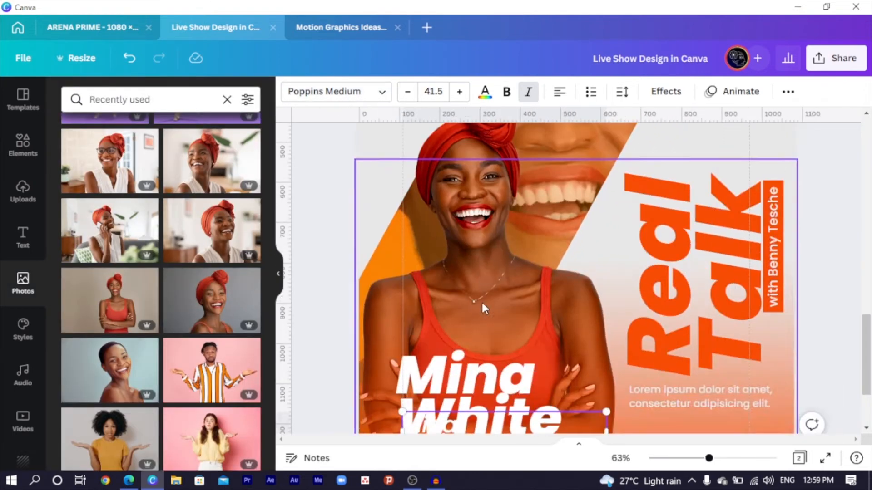
pyautogui.moveTo(463, 320); pyautogui.dragTo(478, 350)
pyautogui.doubleClick(472, 353)
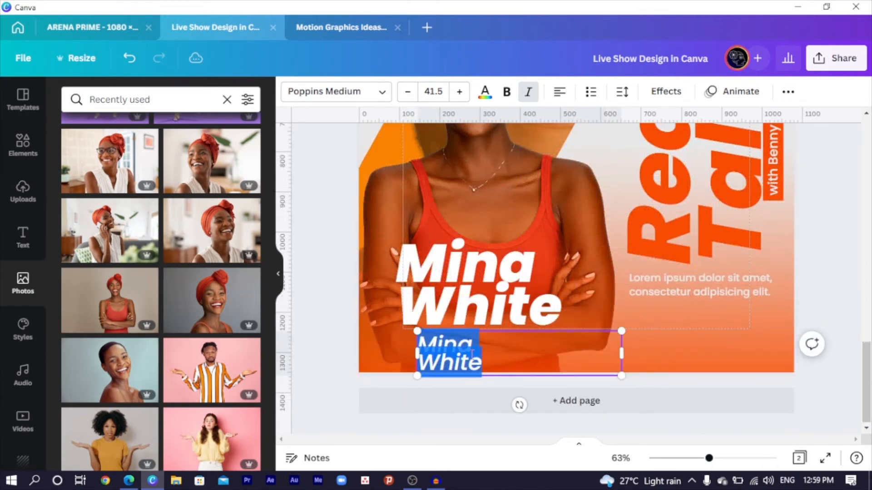
pyautogui.write('mina')
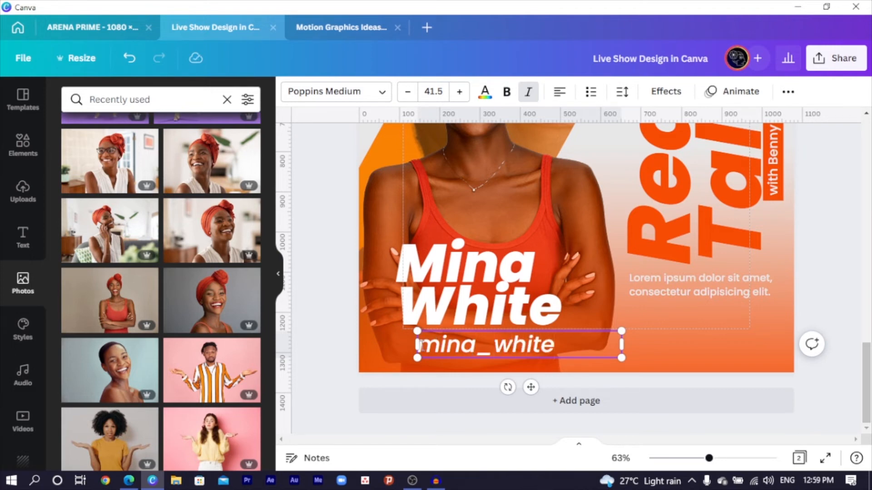
pyautogui.write('@')
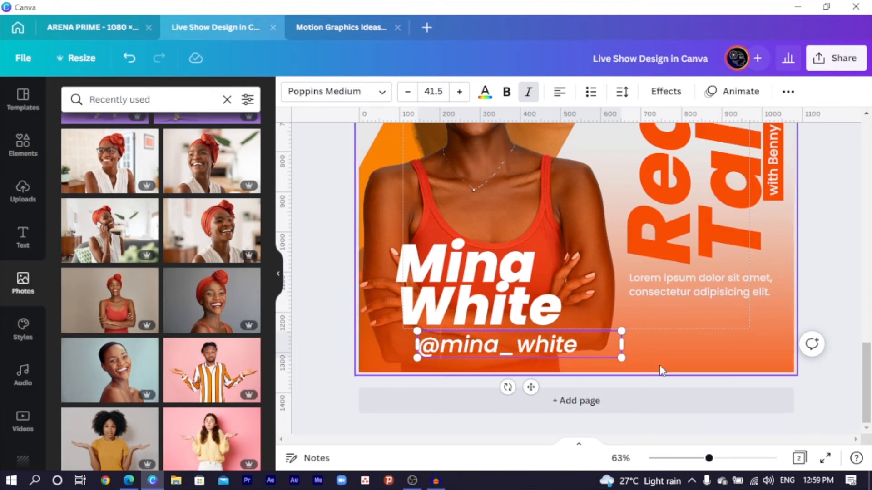
pyautogui.moveTo(621, 358); pyautogui.dragTo(549, 352)
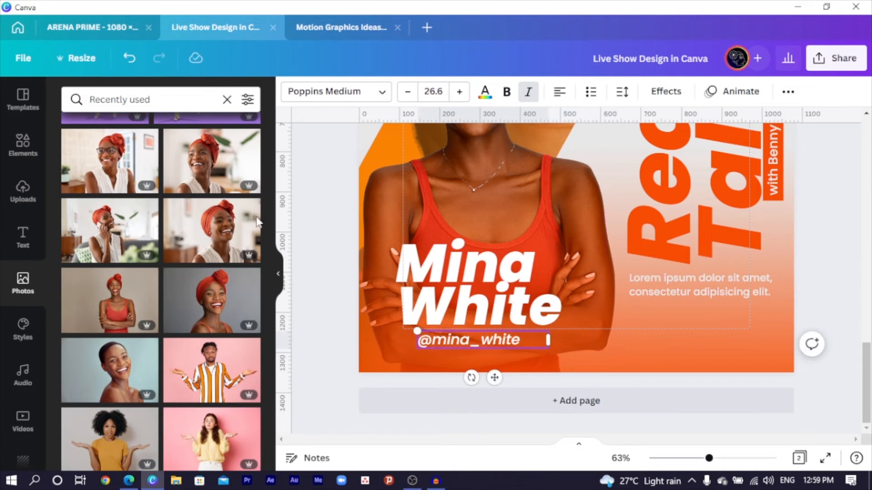
pyautogui.click(315, 200)
# Step: Search graphics for 'instagram' and place a small Instagram icon beside the handle
pyautogui.click(19, 148)
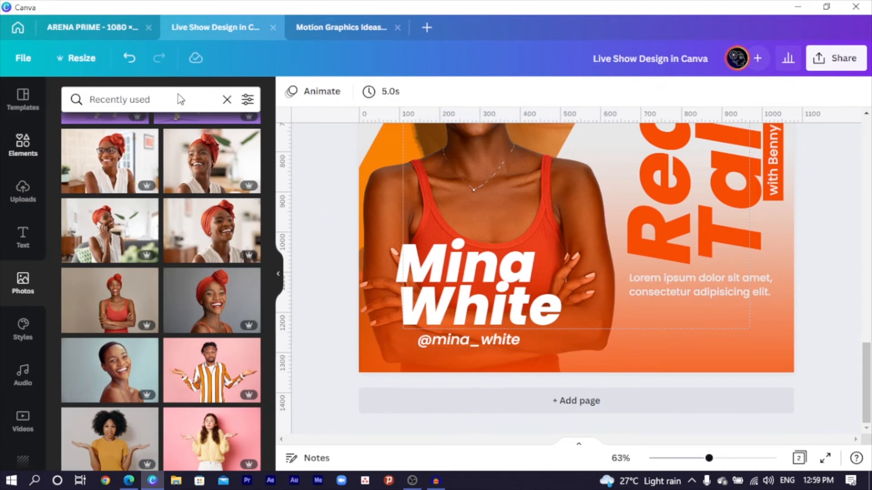
pyautogui.click(178, 100)
pyautogui.write('instagram')
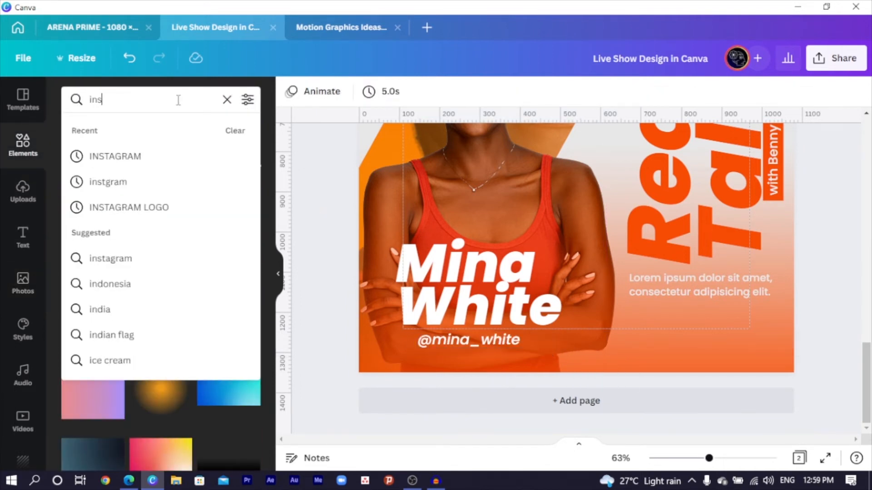
pyautogui.press('Return')
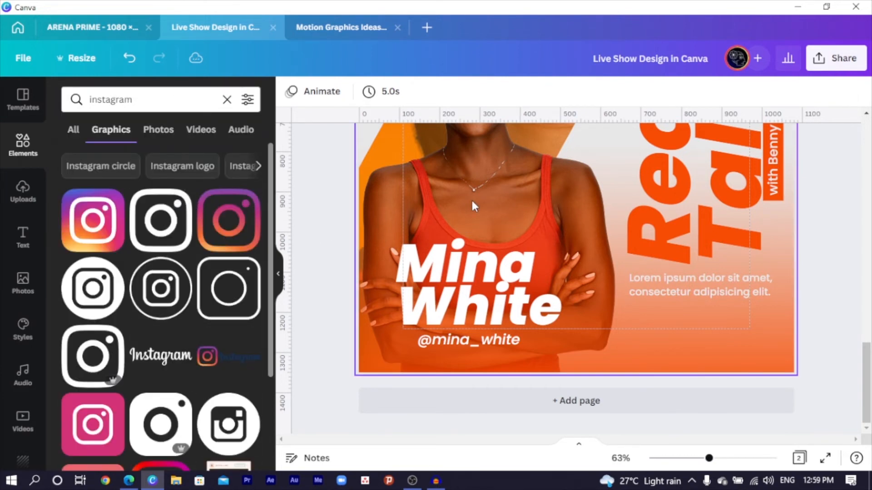
pyautogui.moveTo(557, 162); pyautogui.dragTo(456, 268)
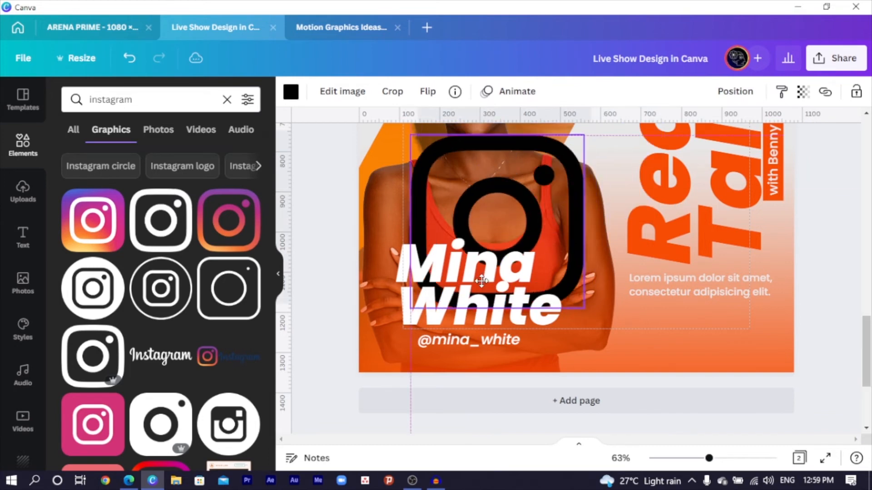
pyautogui.moveTo(587, 135); pyautogui.dragTo(394, 333)
pyautogui.moveTo(406, 372); pyautogui.dragTo(419, 375)
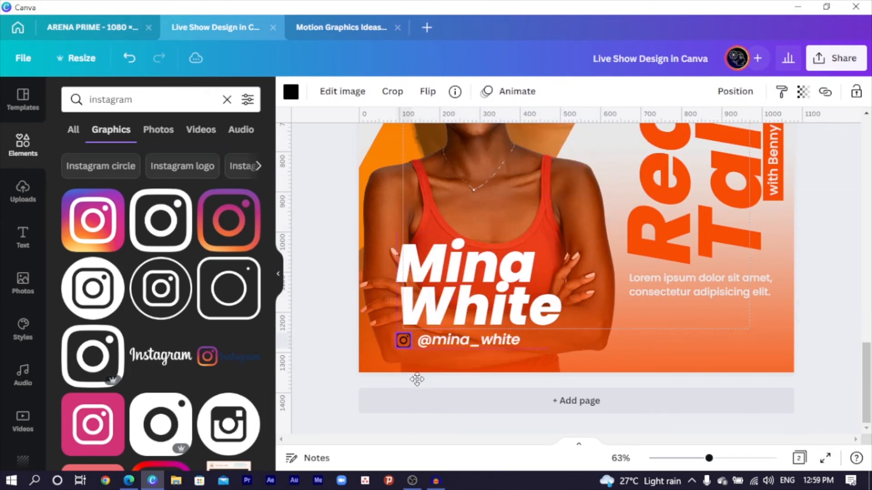
# Step: Nudge the handle text up and recolour the Instagram icon white
pyautogui.moveTo(464, 340); pyautogui.dragTo(465, 336)
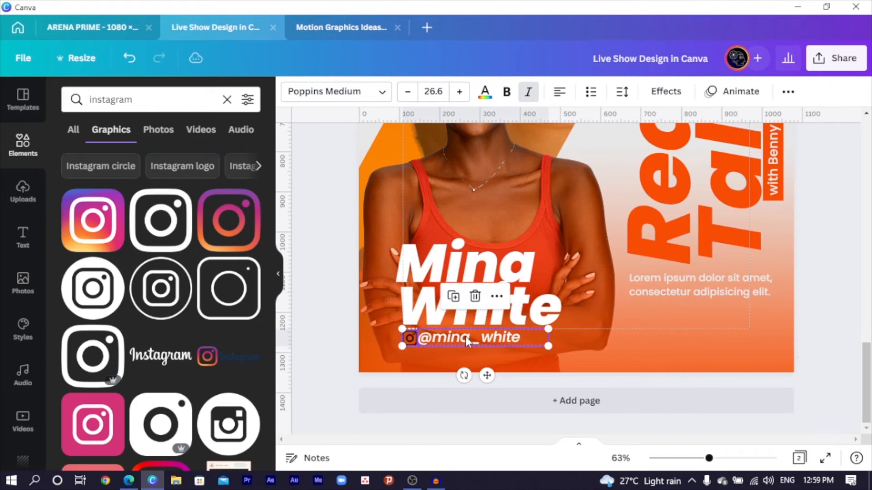
pyautogui.click(318, 313)
pyautogui.click(407, 338)
pyautogui.click(408, 344)
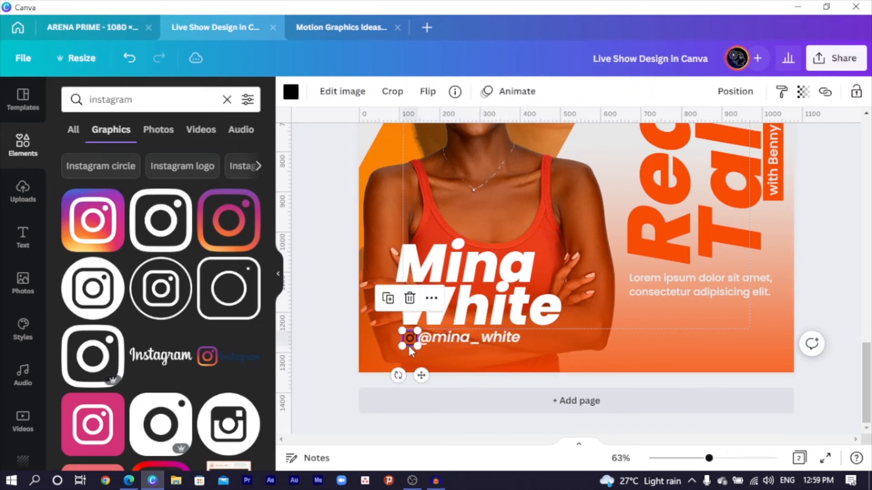
pyautogui.click(291, 92)
pyautogui.click(212, 158)
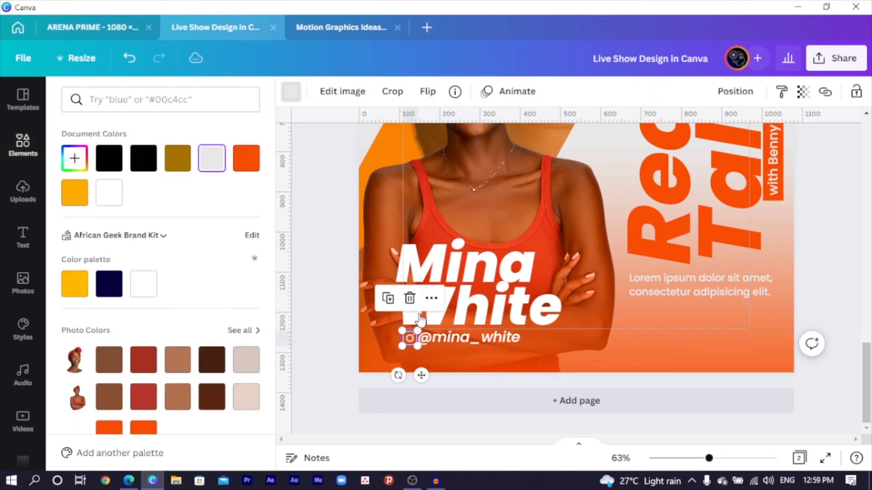
pyautogui.click(475, 340)
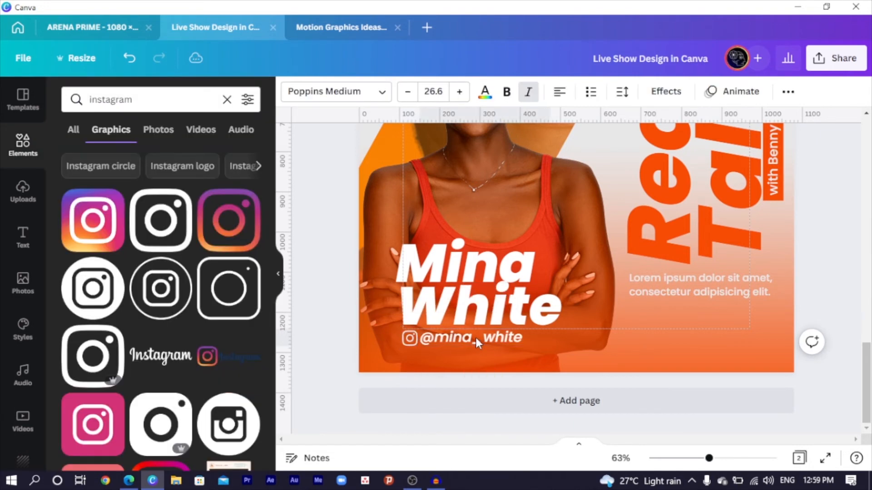
pyautogui.click(445, 344)
pyautogui.click(292, 335)
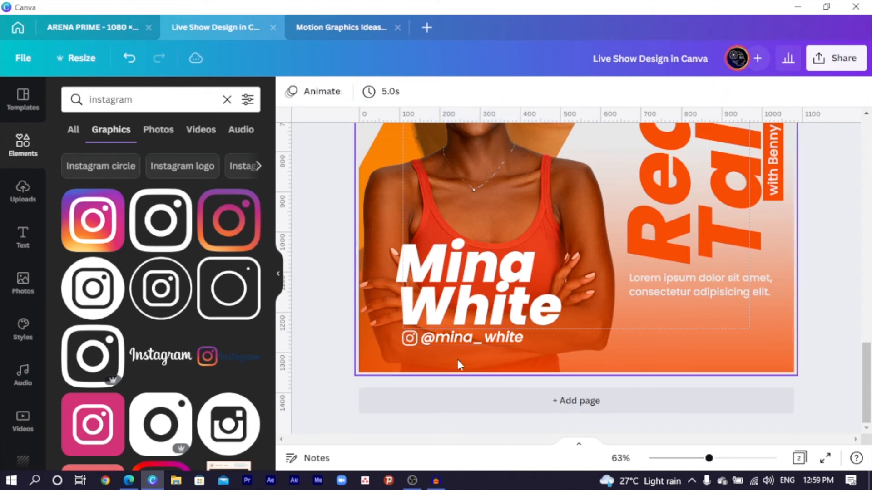
pyautogui.click(478, 340)
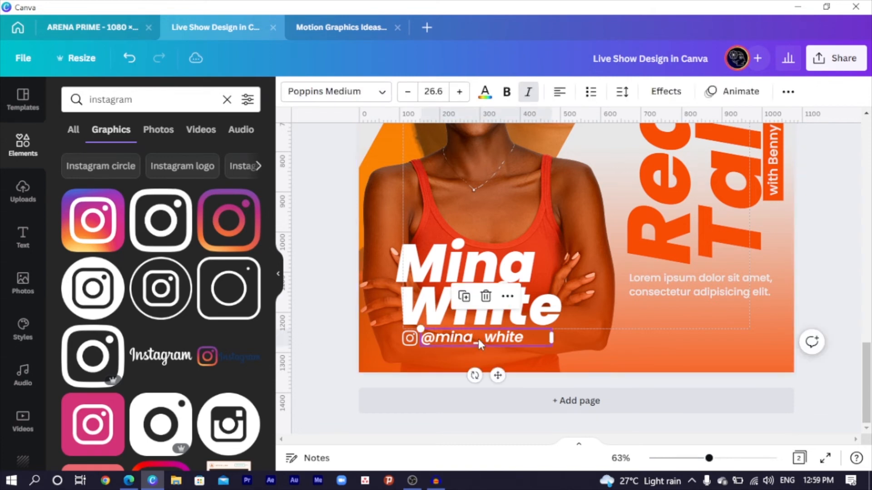
# Step: Duplicate the handle line and drag the copy above the name
pyautogui.click(332, 322)
pyautogui.click(439, 340)
pyautogui.hotkey('ctrl', 'd')
pyautogui.moveTo(500, 382); pyautogui.dragTo(471, 270)
# Step: Retype the copy as 1700hrs, enlarge it above the name, and move the lorem ipsum blurb to the bottom right
pyautogui.doubleClick(454, 231)
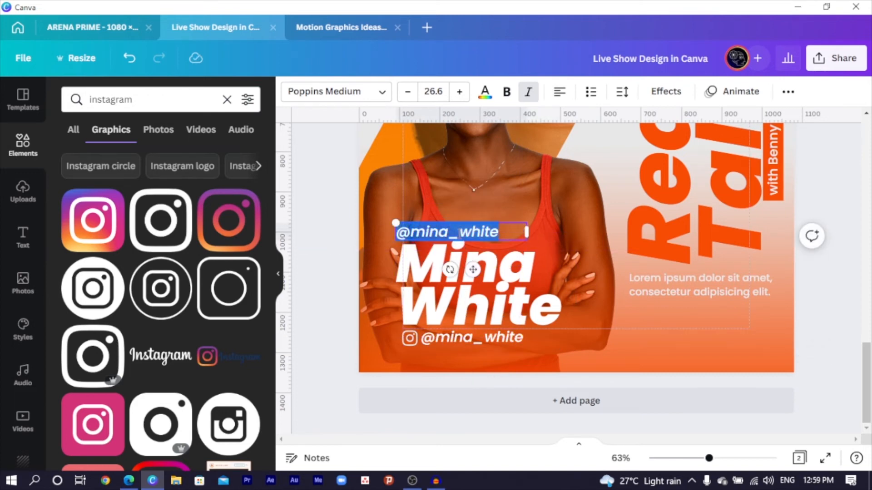
pyautogui.click(460, 233)
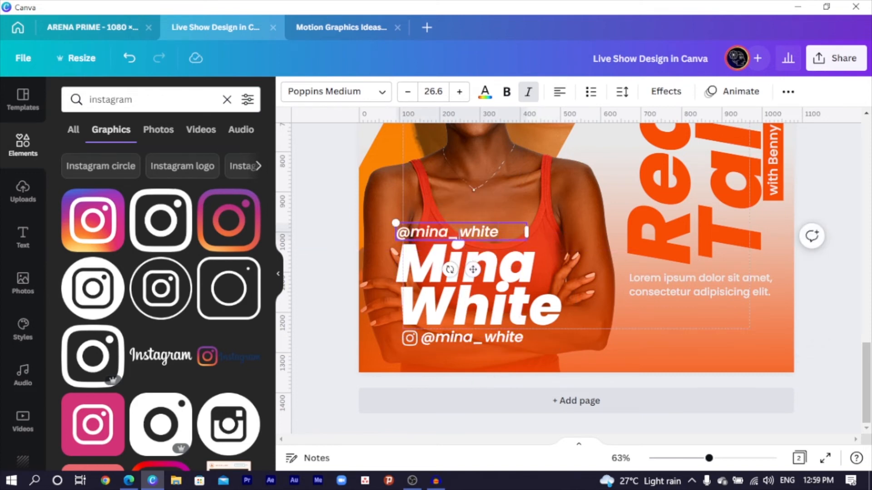
pyautogui.hotkey('ctrl', 'a')
pyautogui.write('17')
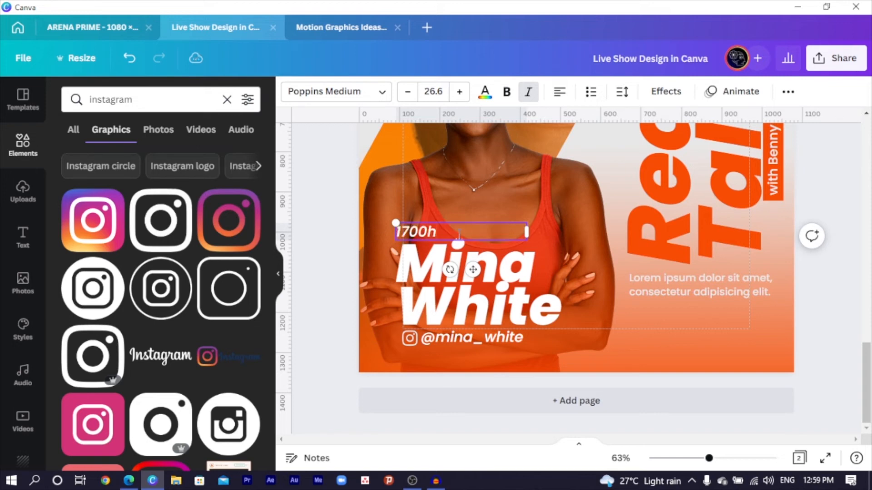
pyautogui.moveTo(527, 232); pyautogui.dragTo(475, 221)
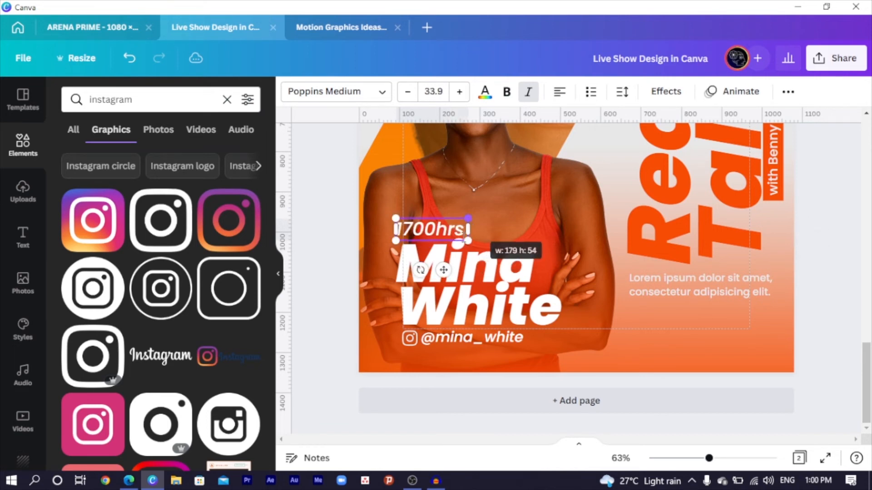
pyautogui.moveTo(443, 272); pyautogui.dragTo(449, 271)
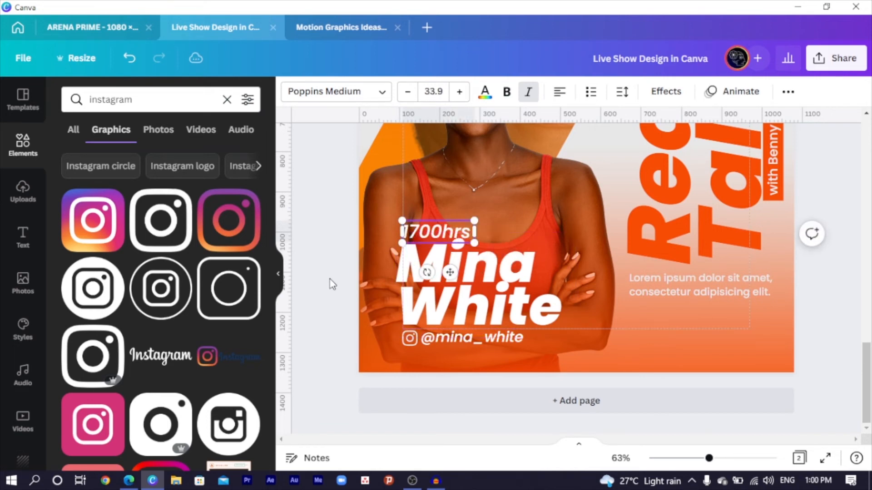
pyautogui.click(331, 282)
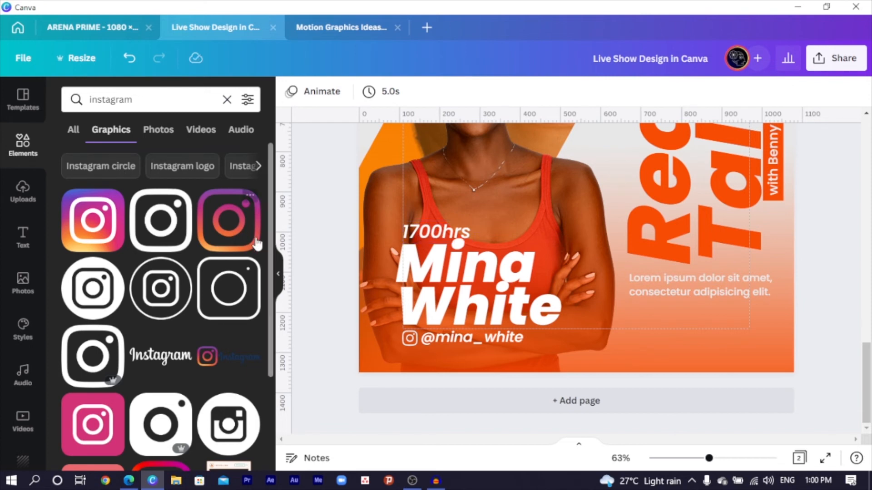
pyautogui.click(728, 295)
pyautogui.moveTo(728, 297); pyautogui.dragTo(729, 344)
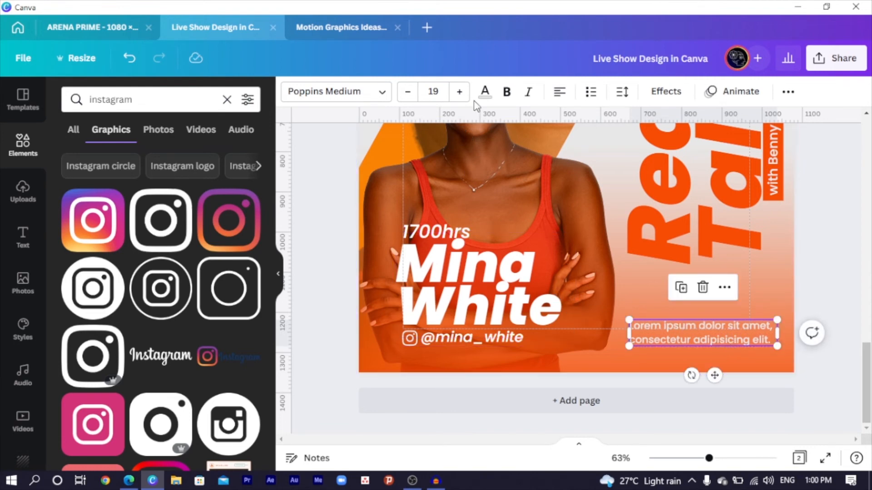
# Step: Make the Lorem ipsum blurb bold and italic
pyautogui.click(507, 93)
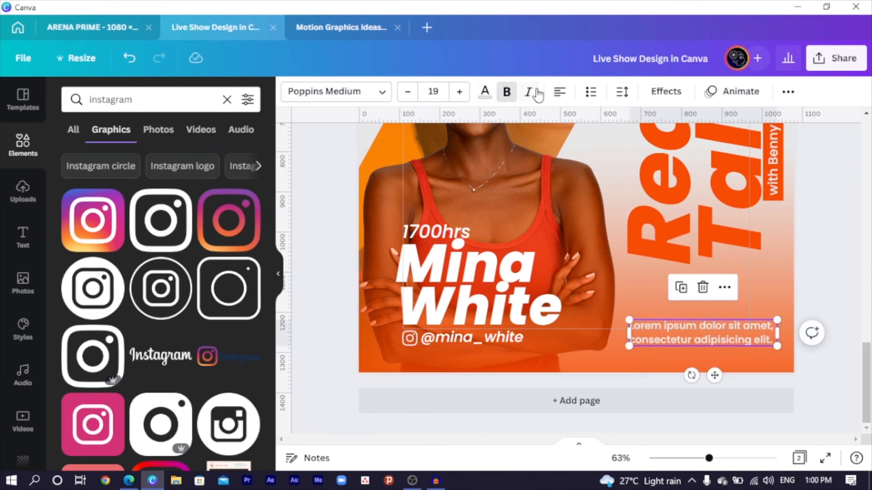
pyautogui.click(528, 92)
pyautogui.click(452, 342)
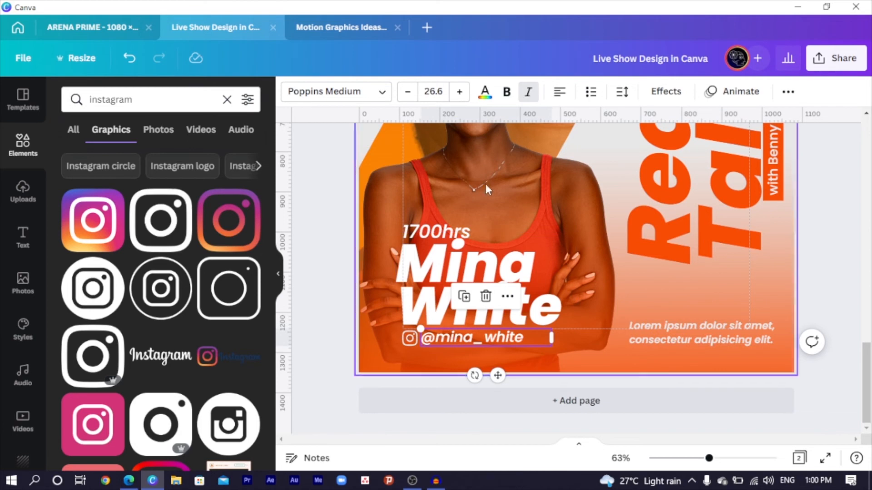
pyautogui.scroll(3, 705, 257)
pyautogui.click(770, 251)
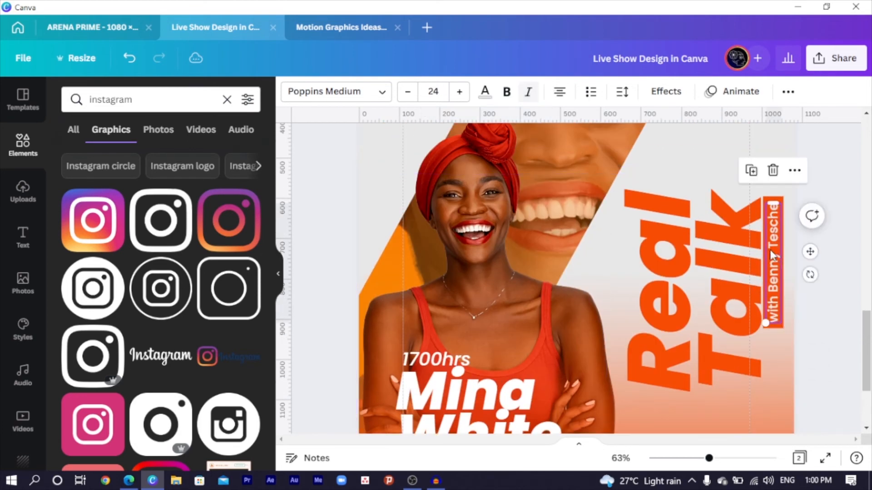
pyautogui.click(529, 93)
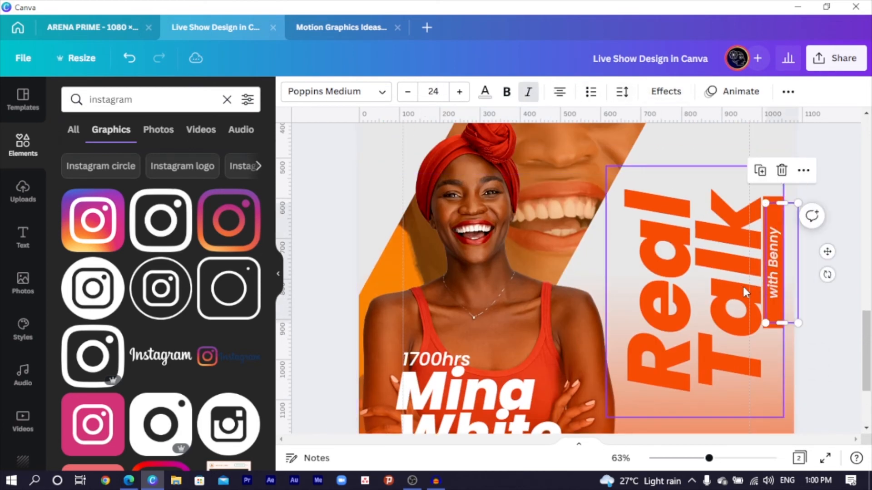
pyautogui.moveTo(782, 204)
pyautogui.mouseDown()
pyautogui.moveTo(781, 188)
pyautogui.moveTo(782, 196)
pyautogui.mouseUp()
pyautogui.click(771, 304)
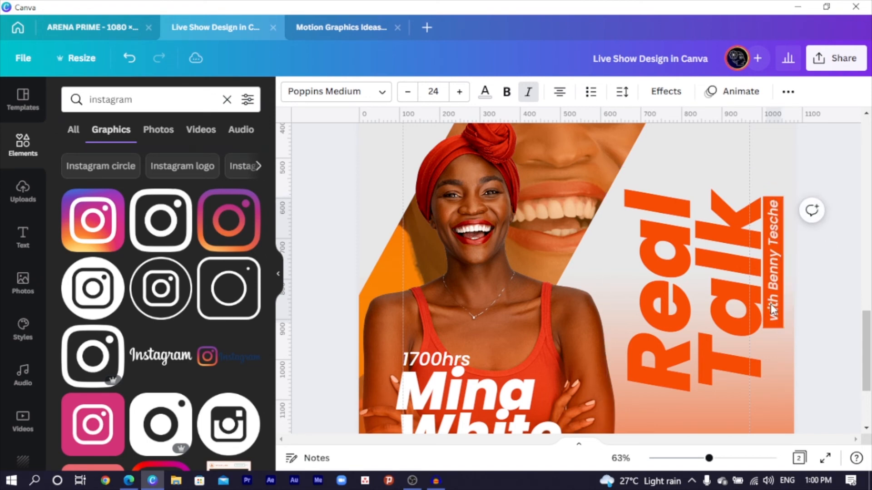
pyautogui.click(674, 333)
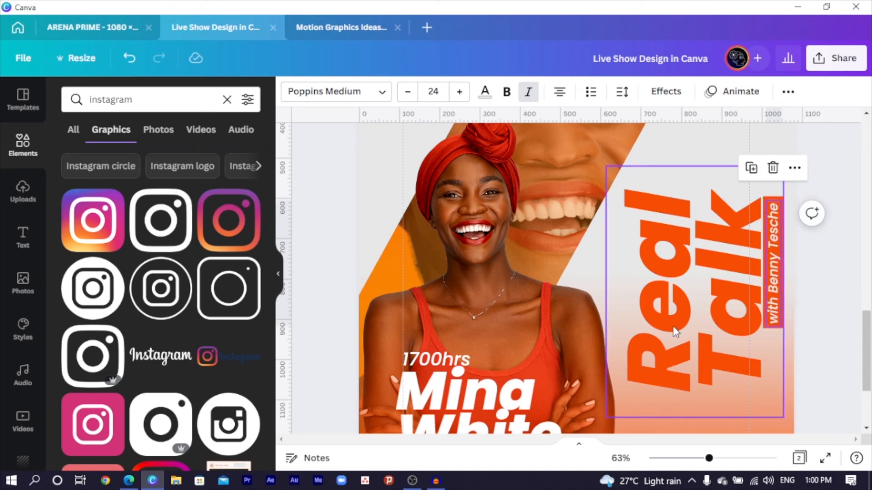
# Step: Search Elements for 'logo' and add the W logo graphic to the poster
pyautogui.hotkey('ctrl', '-')
pyautogui.hotkey('ctrl', '-')
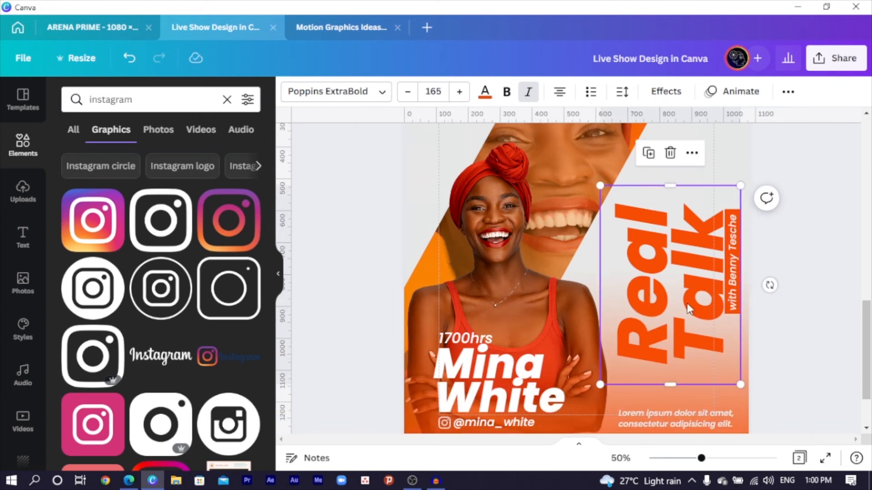
pyautogui.click(124, 95)
pyautogui.write('logo')
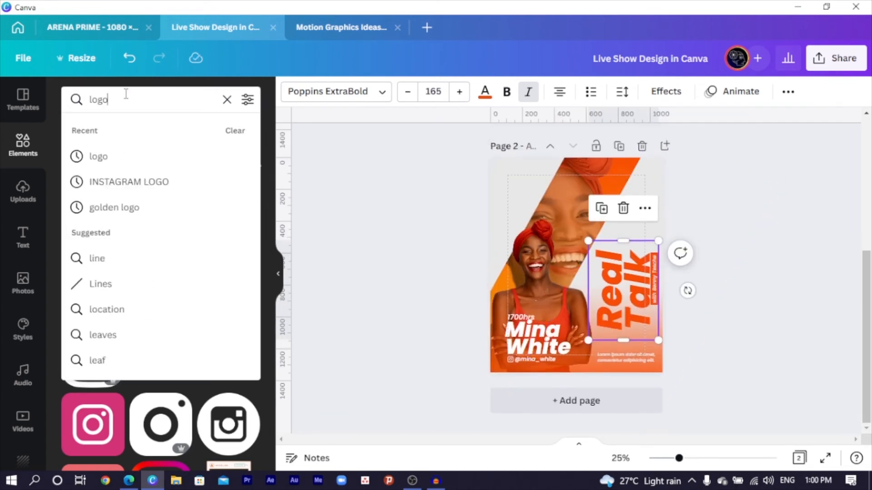
pyautogui.press('Return')
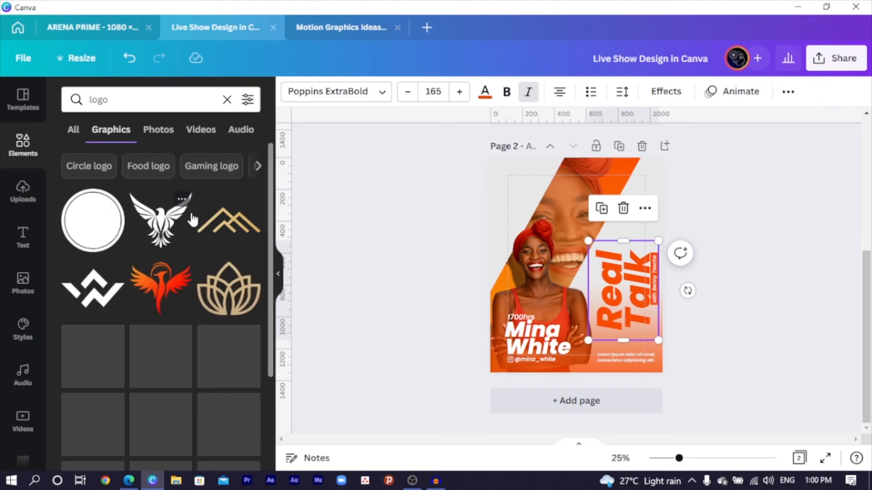
pyautogui.click(101, 298)
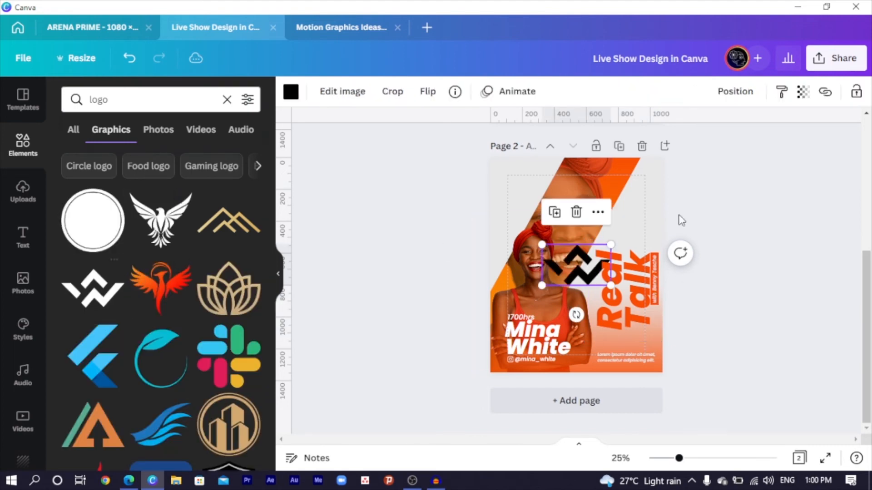
# Step: Recolour the W logo orange, shrink it, and place it at the top-left corner
pyautogui.click(291, 92)
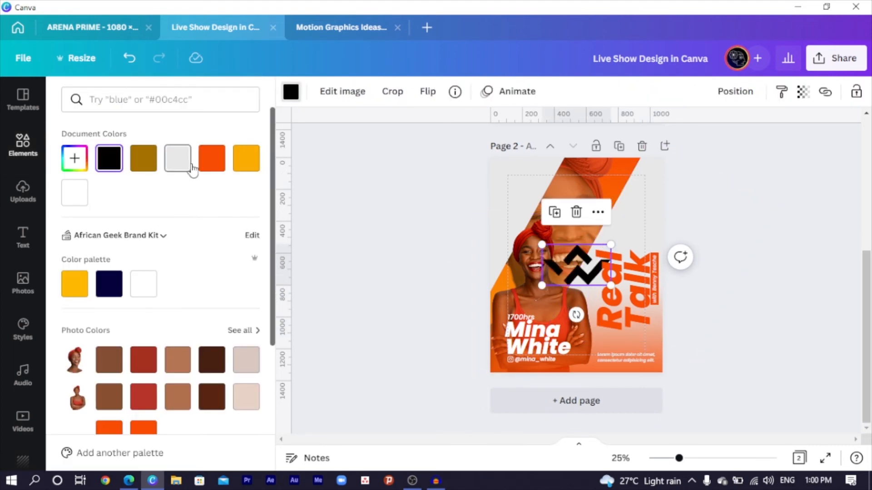
pyautogui.click(212, 158)
pyautogui.moveTo(611, 285); pyautogui.dragTo(531, 210)
pyautogui.click(460, 238)
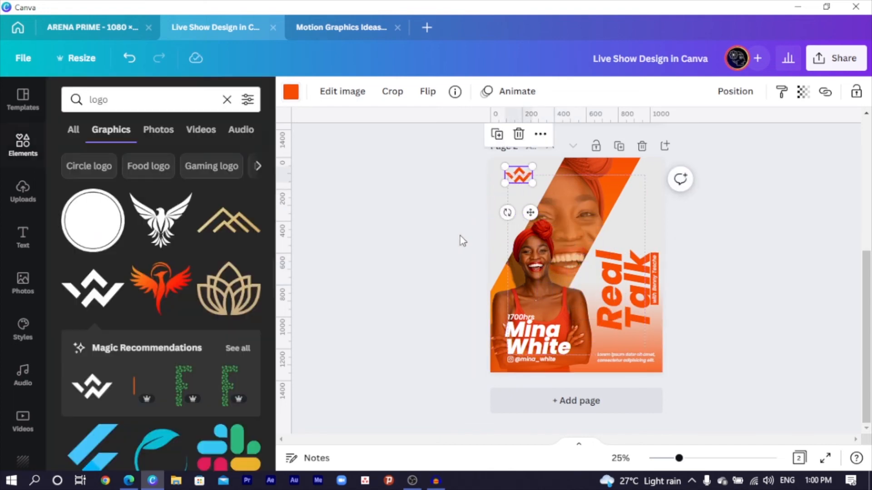
pyautogui.click(434, 236)
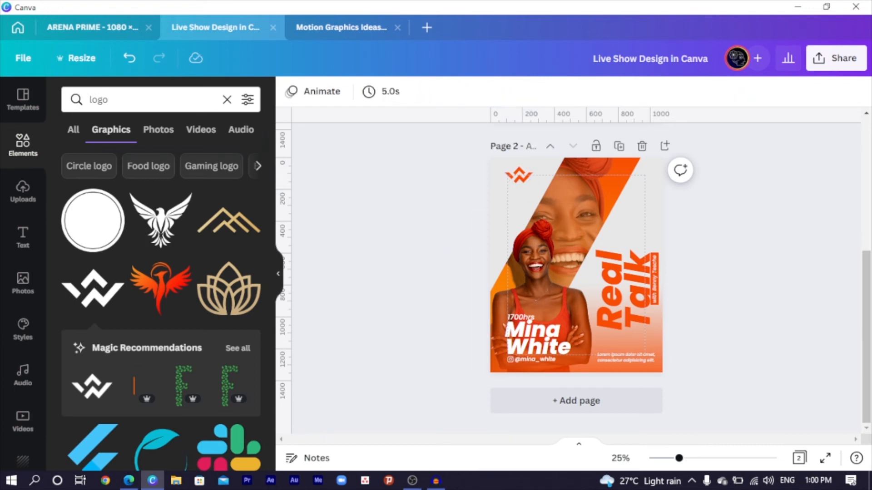
pyautogui.click(625, 299)
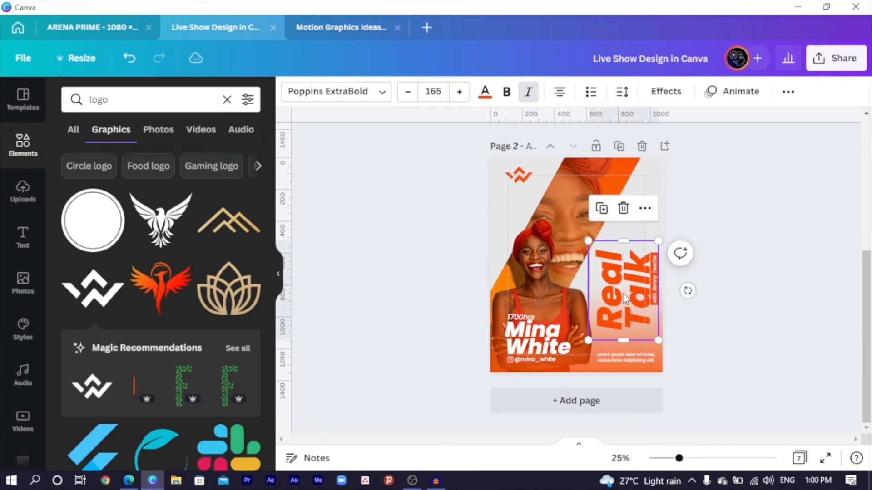
pyautogui.click(645, 331)
pyautogui.click(646, 329)
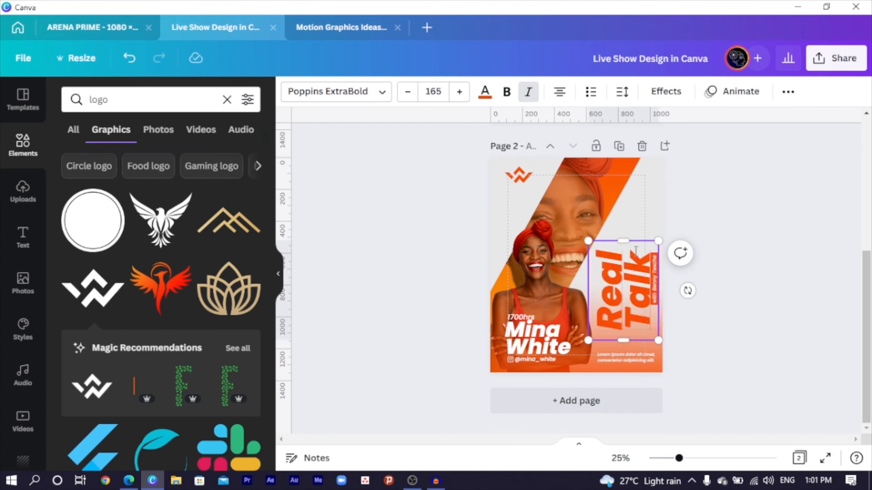
pyautogui.moveTo(624, 241); pyautogui.dragTo(625, 193)
pyautogui.moveTo(606, 279); pyautogui.dragTo(625, 293)
pyautogui.hotkey('ctrl', 'z')
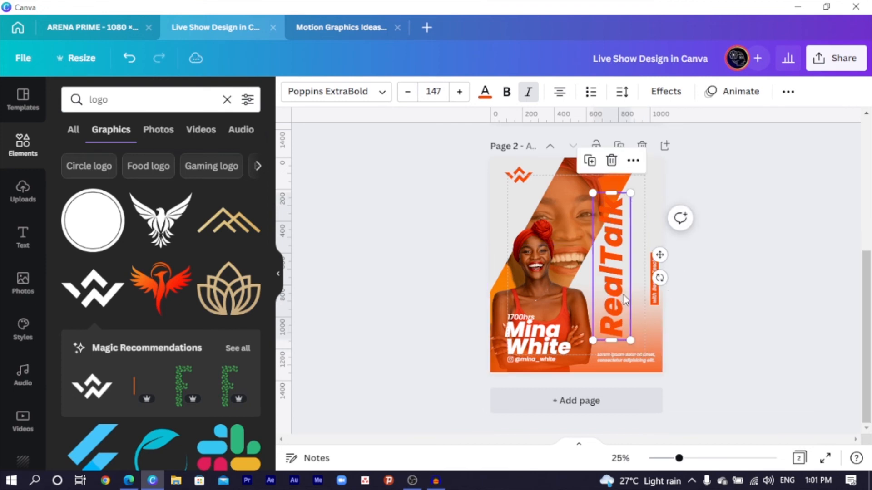
pyautogui.hotkey('ctrl', 'z')
pyautogui.click(758, 327)
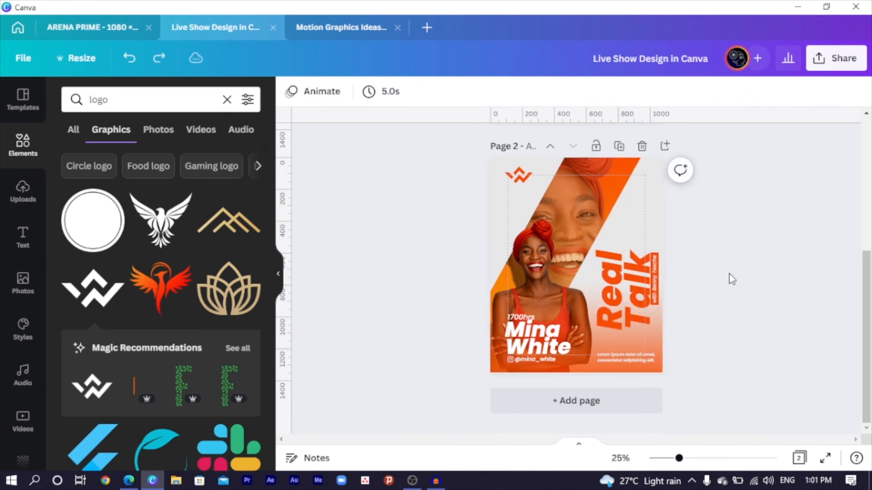
pyautogui.moveTo(732, 279); pyautogui.dragTo(576, 399)
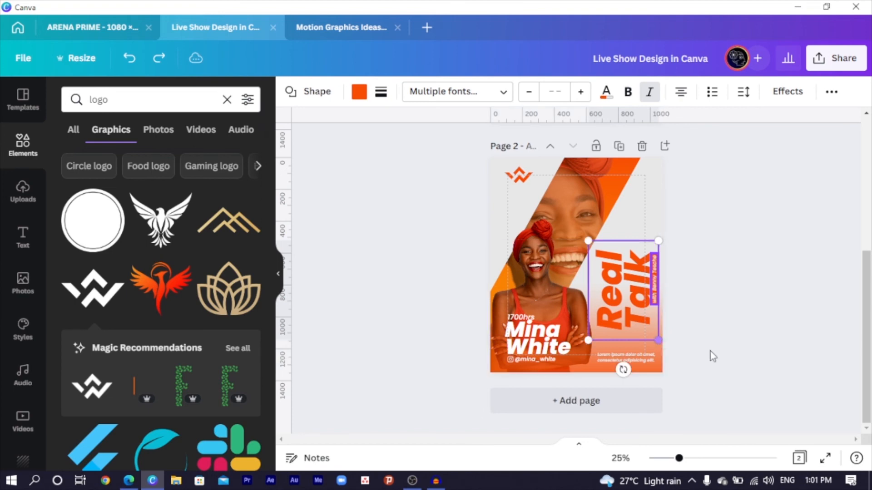
pyautogui.hotkey('ctrl', 'y')
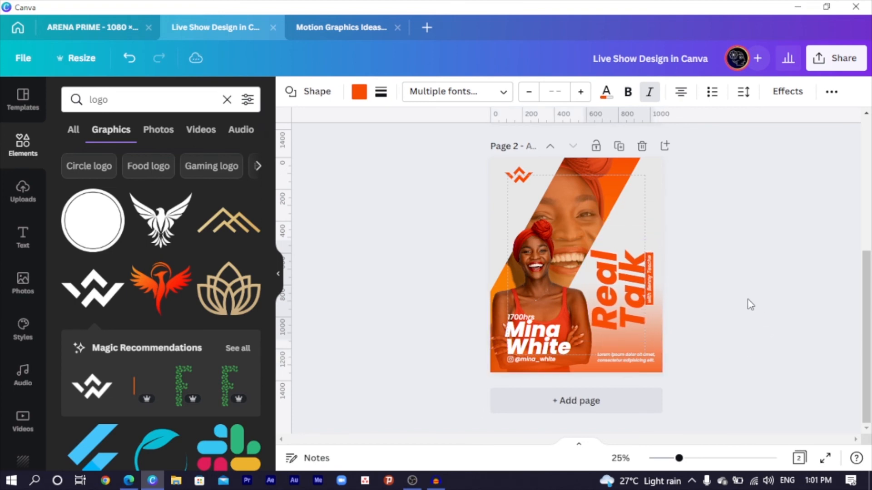
pyautogui.hotkey('ctrl', 'y')
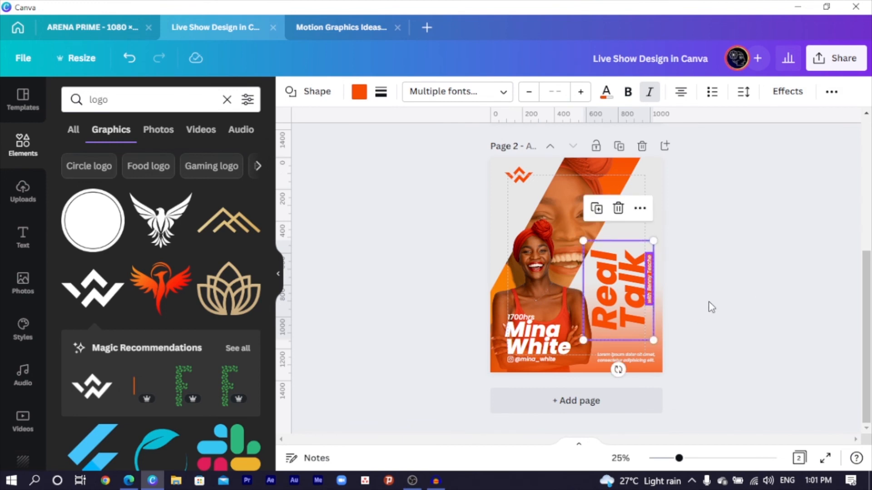
pyautogui.moveTo(616, 369); pyautogui.dragTo(608, 253)
pyautogui.moveTo(647, 215); pyautogui.dragTo(656, 210)
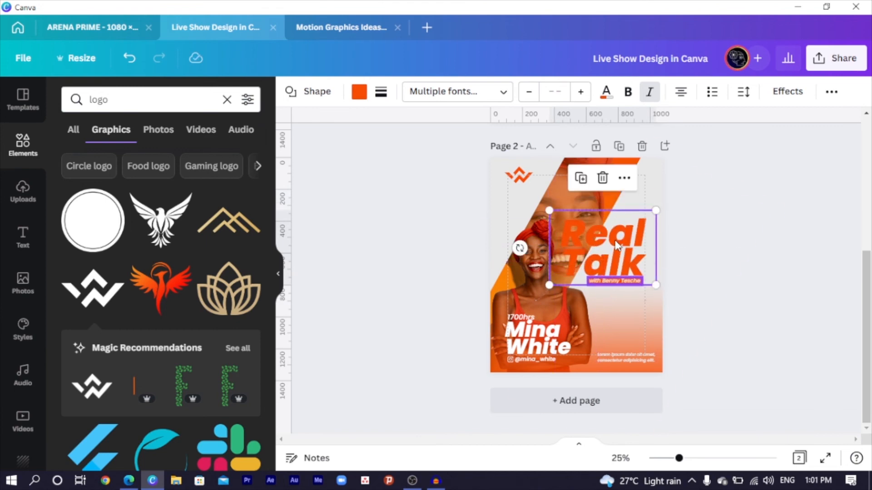
pyautogui.hotkey('ctrl', 'z')
pyautogui.hotkey('ctrl', 'z')
pyautogui.hotkey('ctrl', 'z')
pyautogui.hotkey('ctrl', 'z')
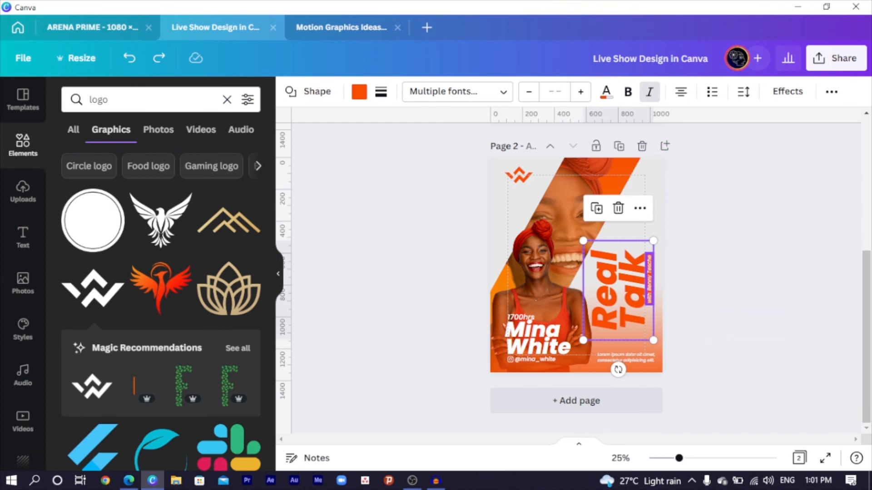
pyautogui.click(799, 180)
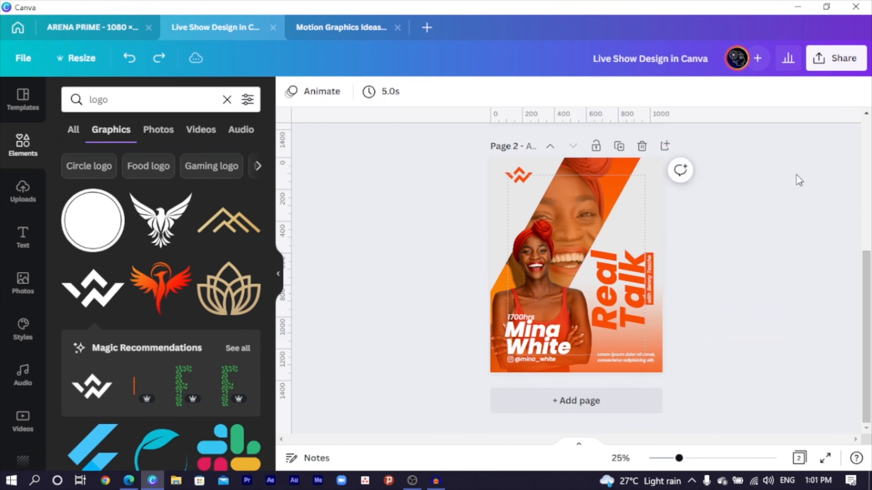